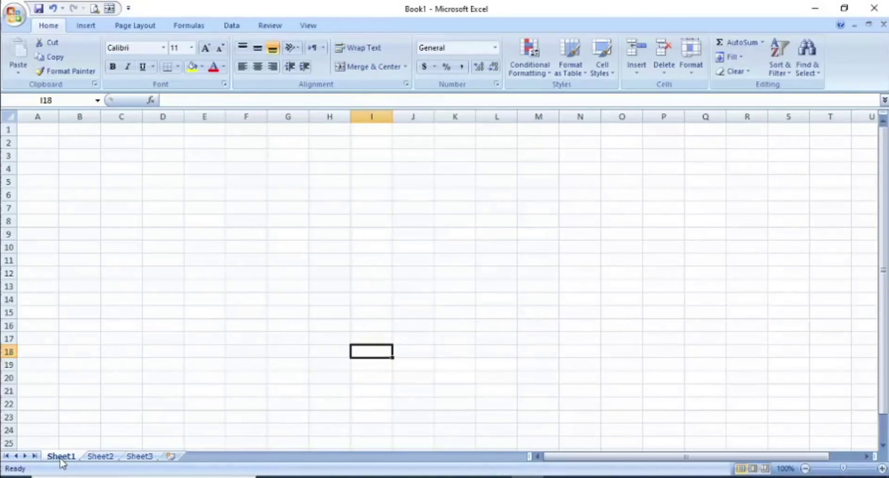
Step: Visit Sheet2 and Sheet3, then insert two blank worksheets, Sheet4 and Sheet5
{"action": "left_click", "coordinate": [108, 456]}
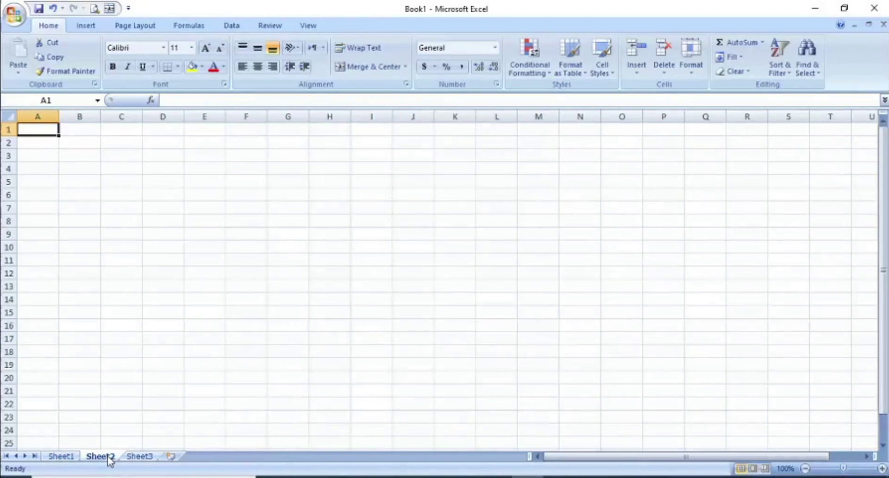
{"action": "left_click", "coordinate": [128, 460]}
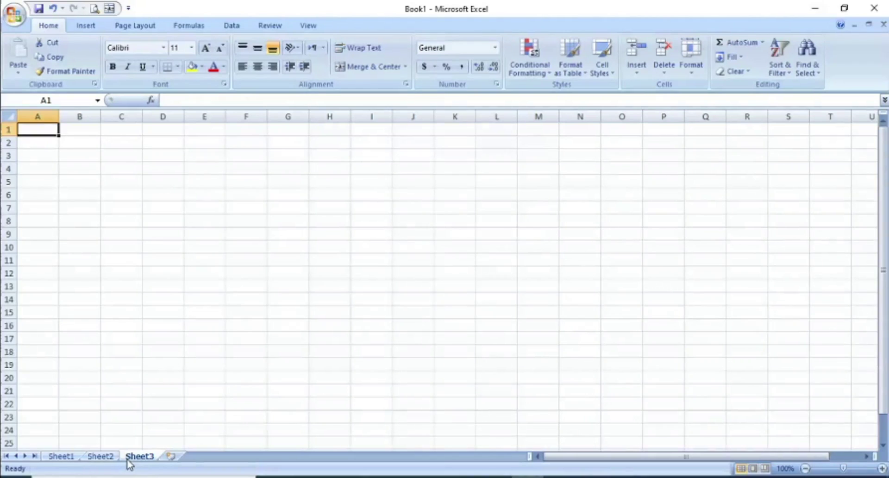
{"action": "left_click", "coordinate": [171, 456]}
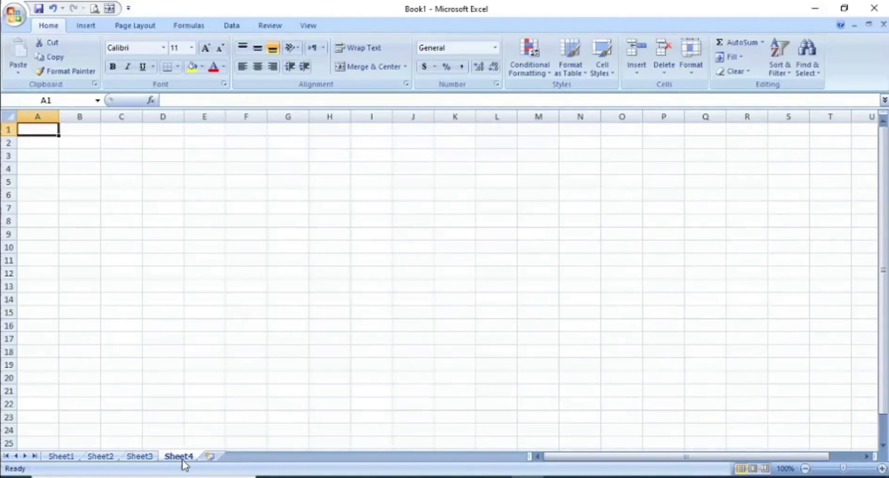
{"action": "left_click", "coordinate": [210, 456]}
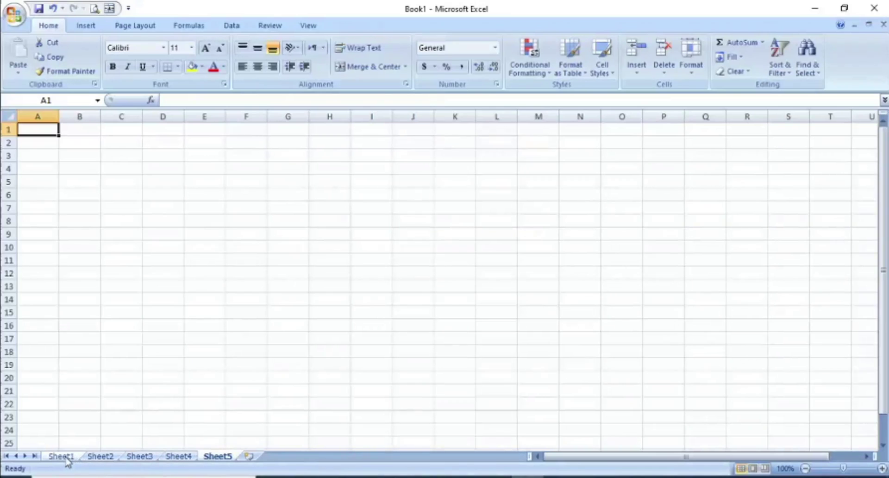
Step: Rename Sheet1 to Computer and Sheet3 to Maths
{"action": "right_click", "coordinate": [64, 457]}
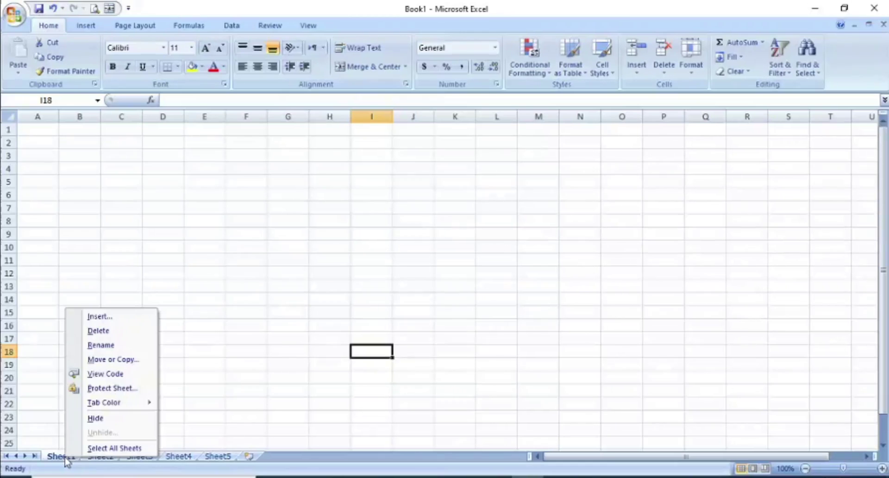
{"action": "left_click", "coordinate": [106, 345]}
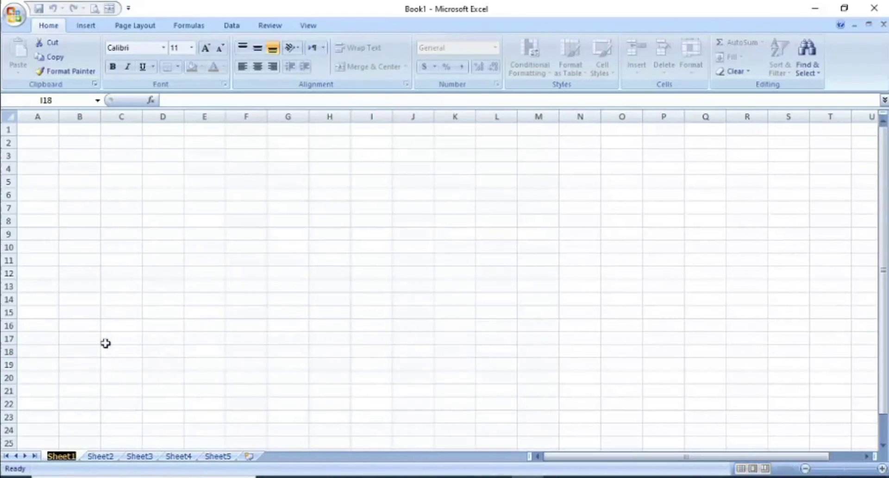
{"action": "type", "text": "Com"}
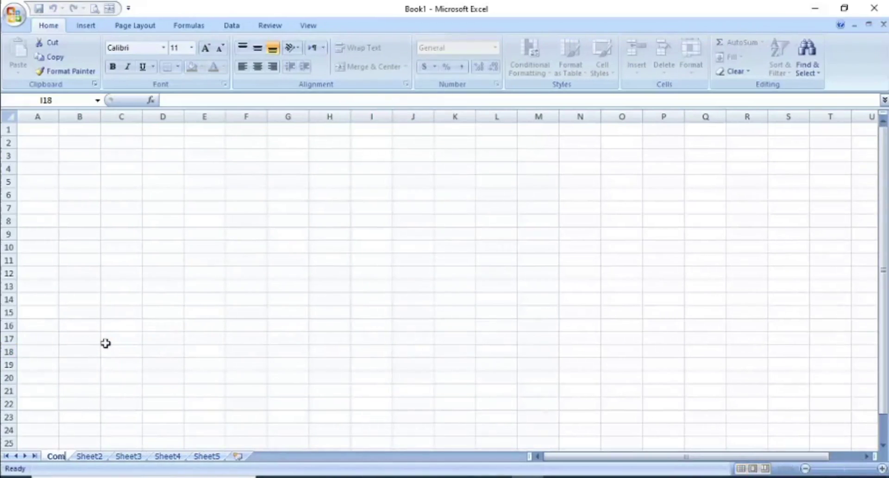
{"action": "type", "text": "puter"}
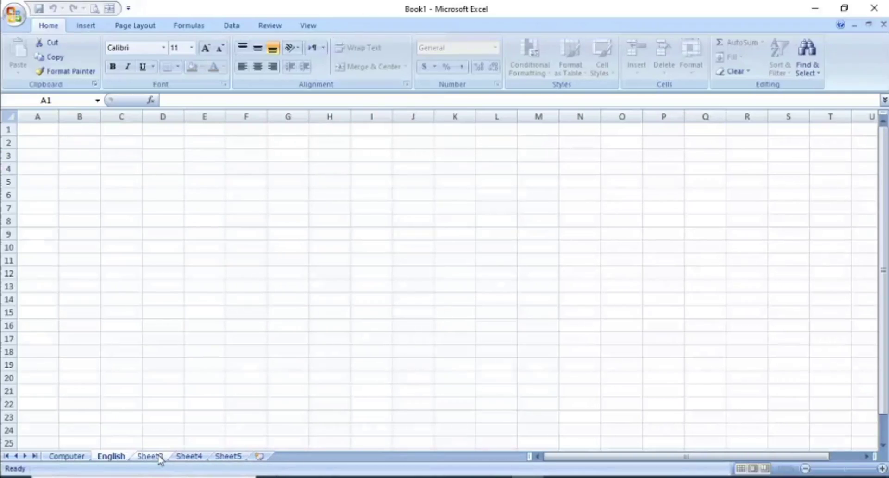
{"action": "right_click", "coordinate": [152, 456]}
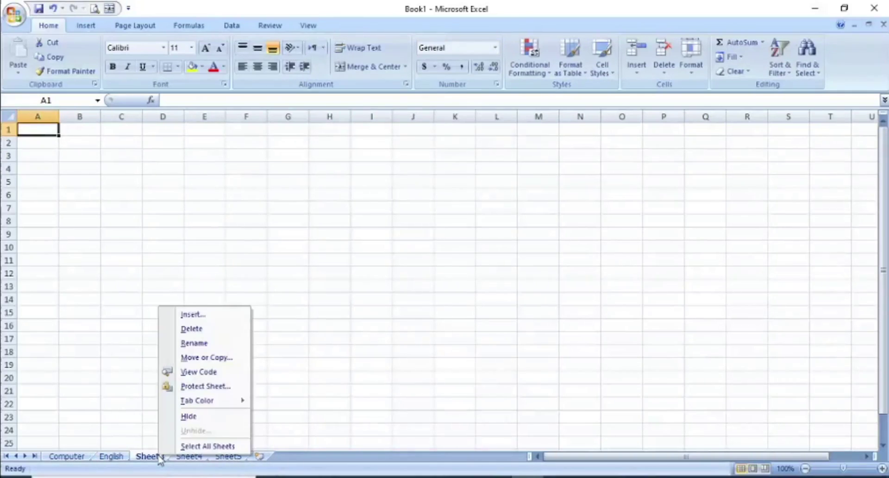
{"action": "left_click", "coordinate": [206, 344]}
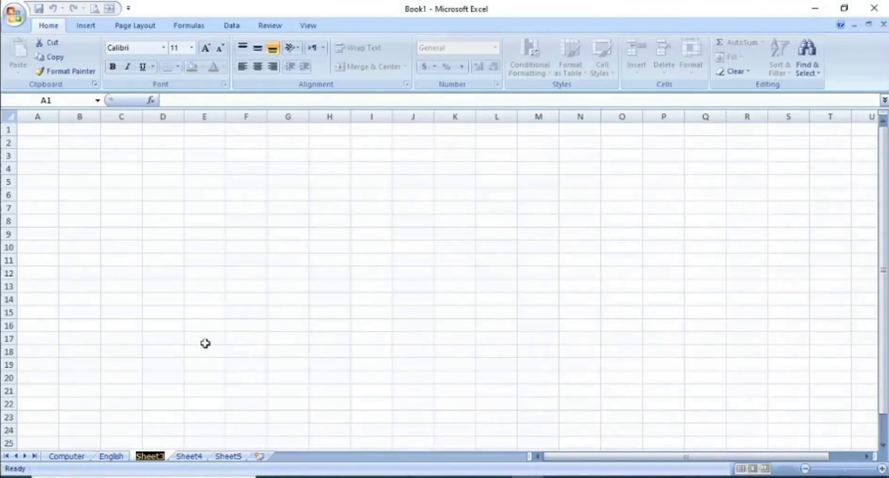
{"action": "type", "text": "Maths"}
{"action": "key", "text": "Return"}
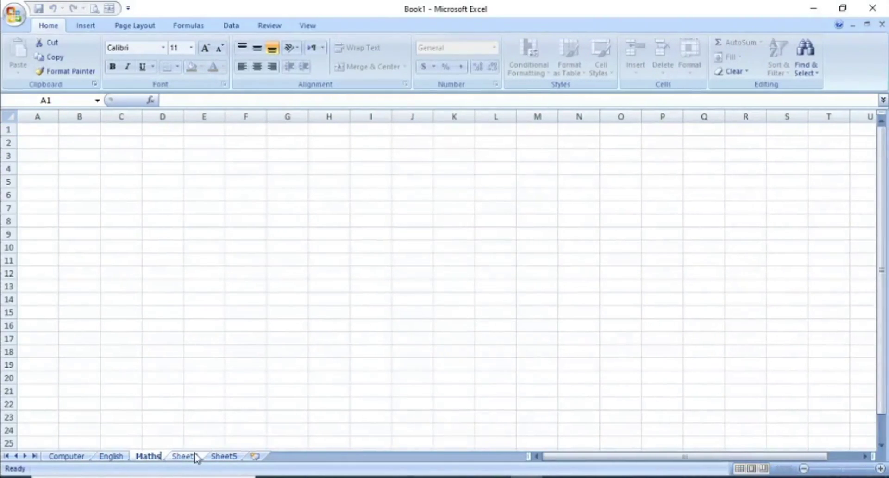
Step: Rename Sheet4 to ABC, then check the English and Maths sheets
{"action": "left_click", "coordinate": [188, 458]}
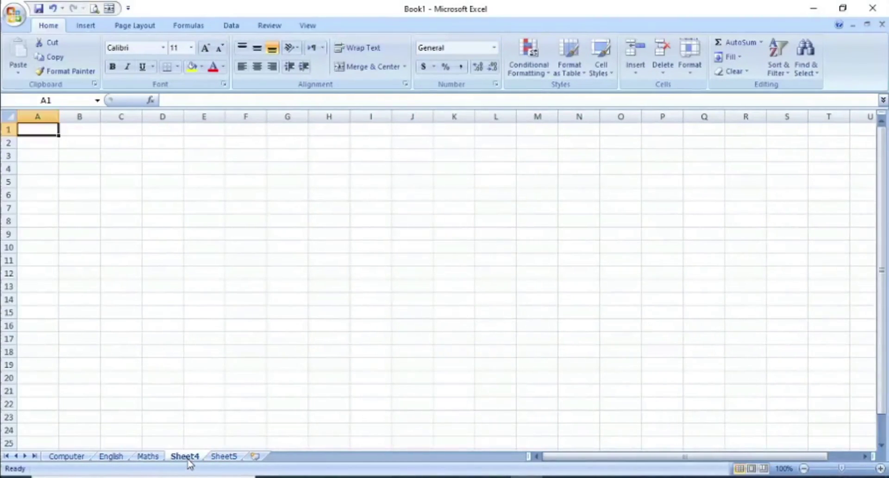
{"action": "right_click", "coordinate": [190, 463]}
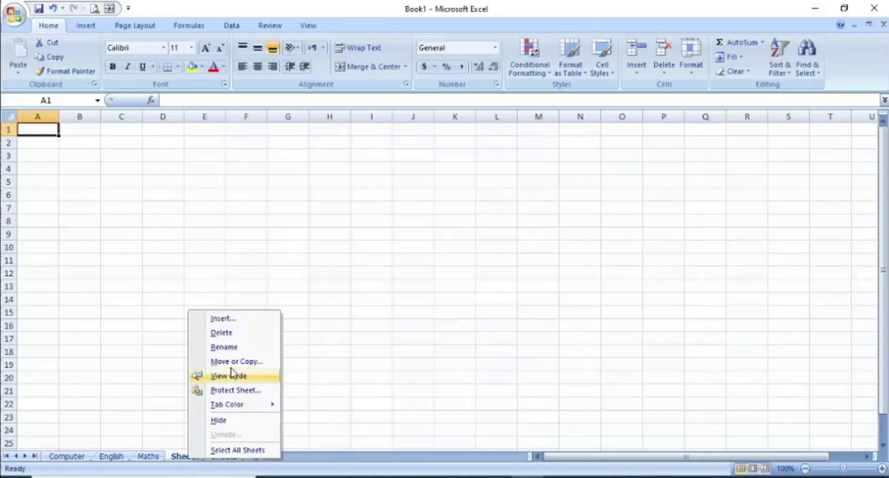
{"action": "left_click", "coordinate": [230, 348]}
{"action": "type", "text": "ABC"}
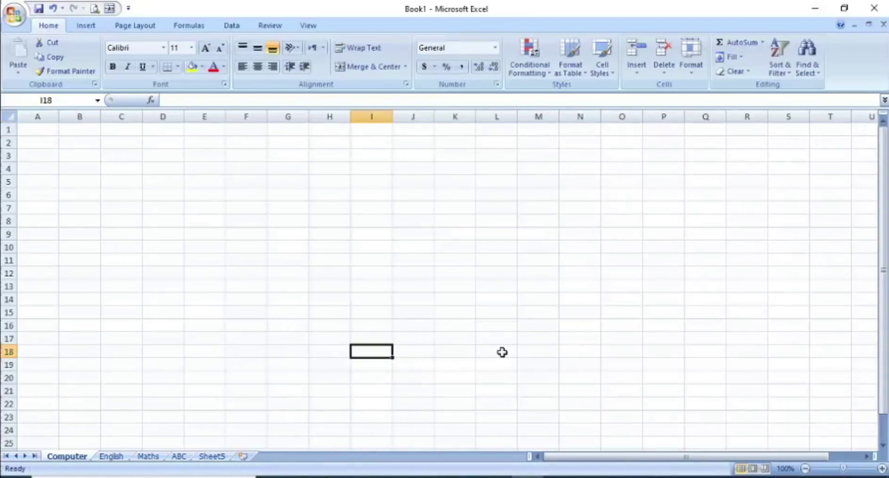
{"action": "left_click", "coordinate": [111, 456]}
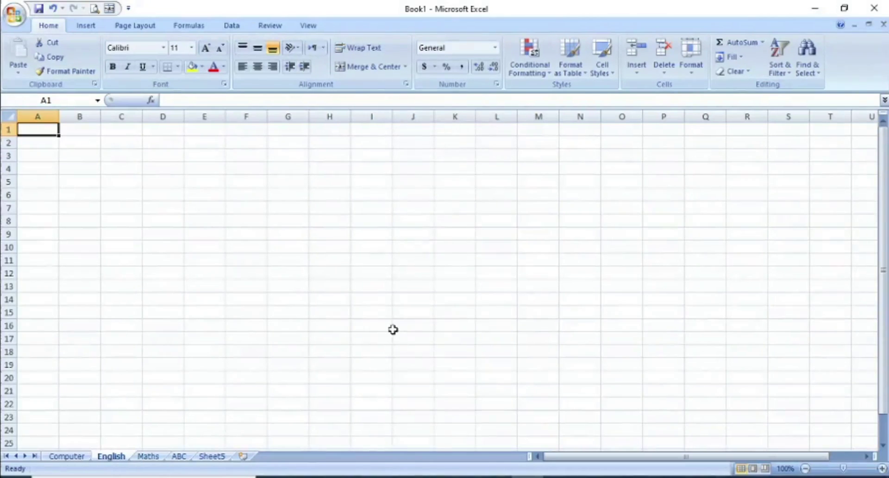
{"action": "left_click", "coordinate": [149, 456]}
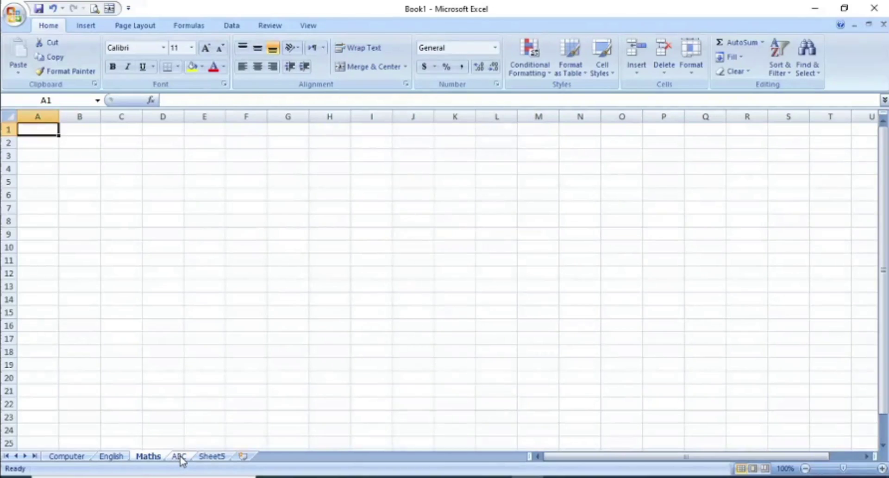
Step: Delete the ABC sheet and Sheet5, leaving Computer, English and Maths
{"action": "left_click", "coordinate": [180, 456]}
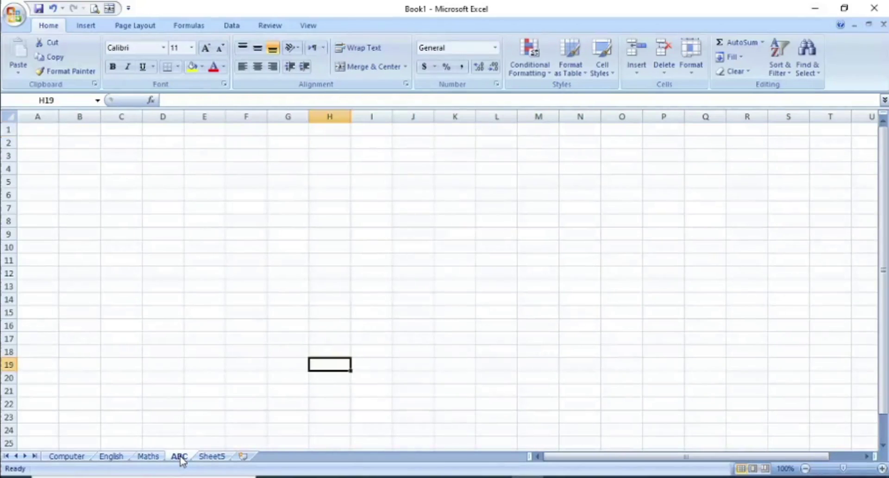
{"action": "right_click", "coordinate": [180, 460]}
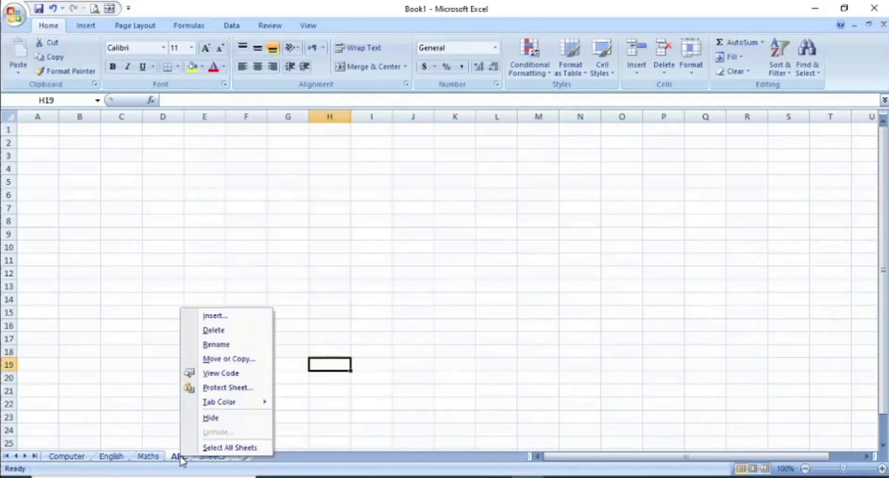
{"action": "left_click", "coordinate": [214, 330]}
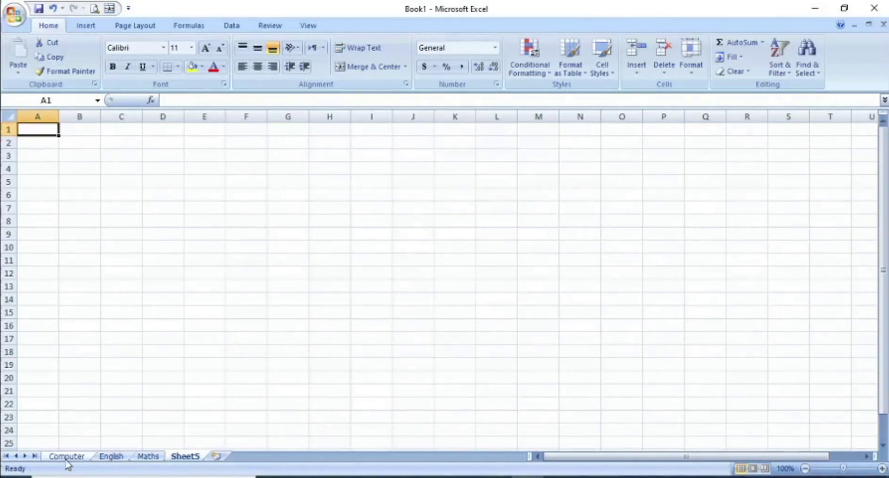
{"action": "right_click", "coordinate": [184, 458]}
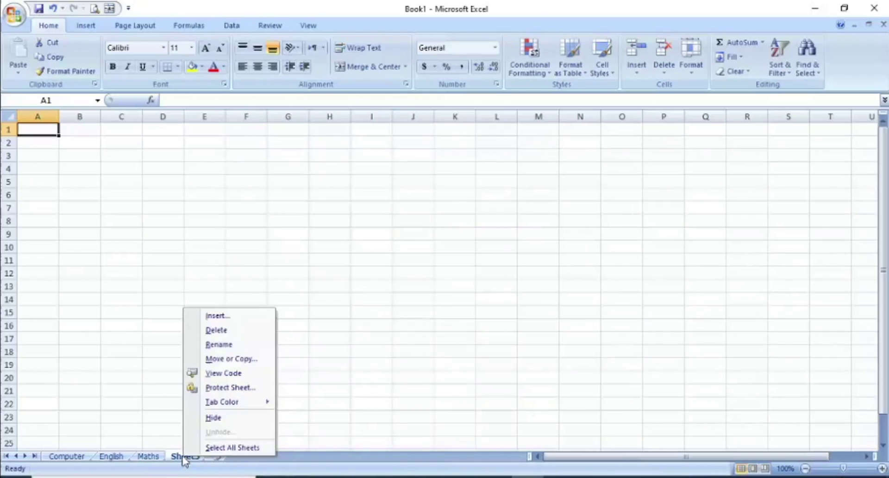
{"action": "left_click", "coordinate": [226, 333]}
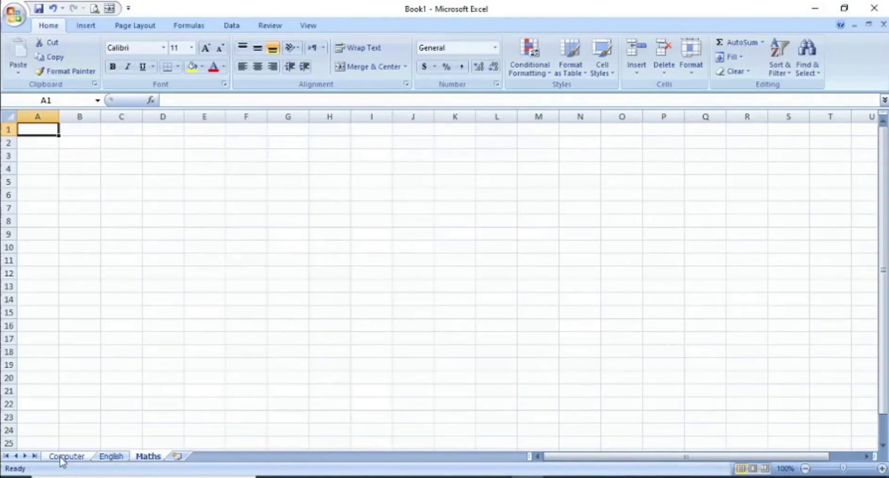
{"action": "right_click", "coordinate": [63, 458]}
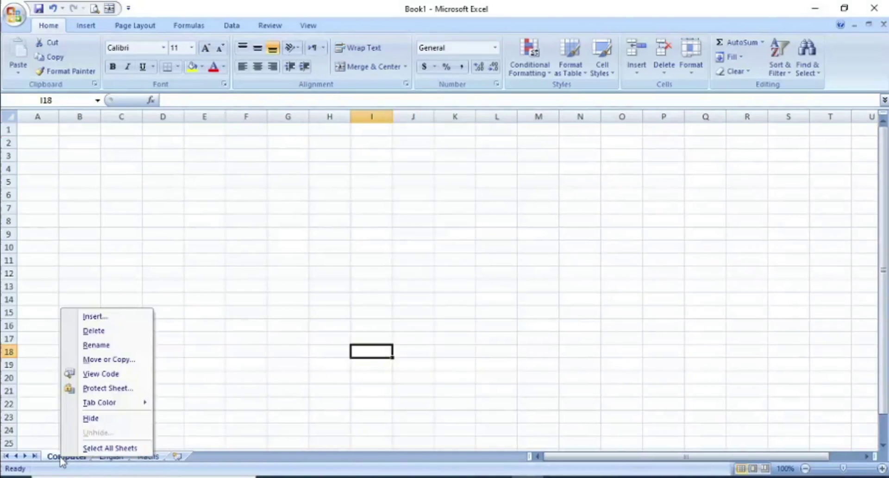
Step: Give the Computer sheet tab an olive colour and the English tab red
{"action": "mouse_move", "coordinate": [102, 403]}
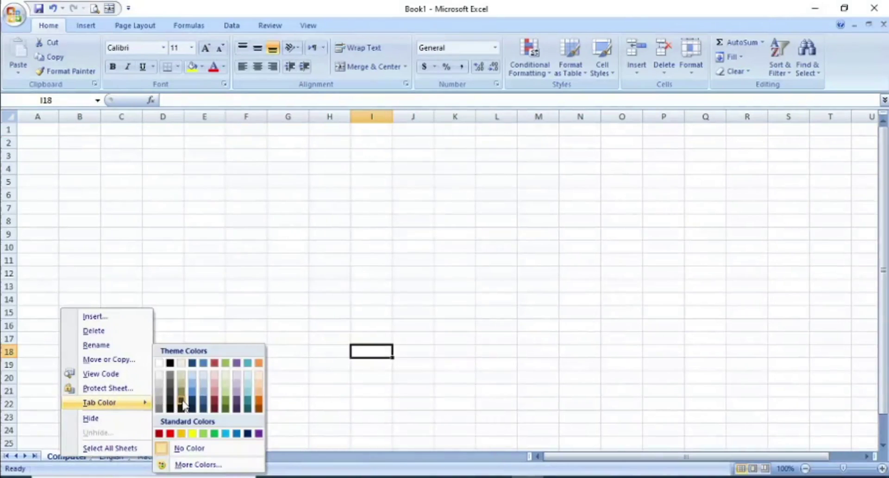
{"action": "left_click", "coordinate": [226, 405]}
{"action": "left_click", "coordinate": [120, 458]}
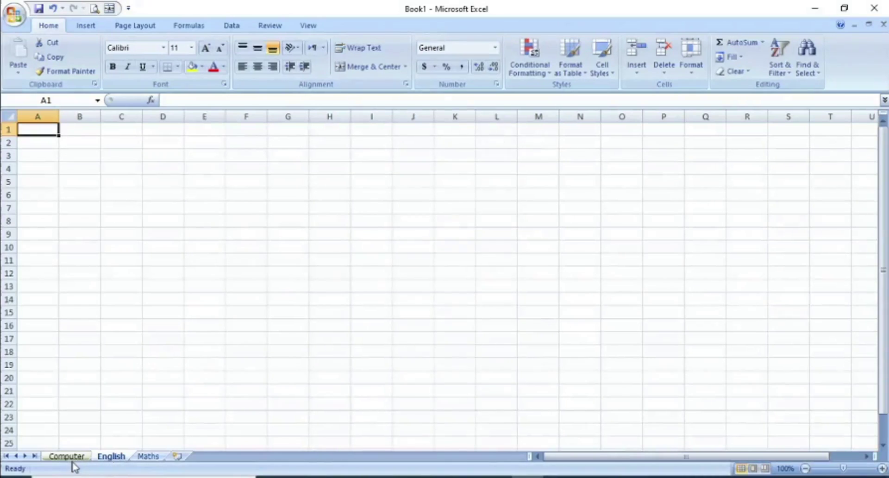
{"action": "right_click", "coordinate": [112, 459]}
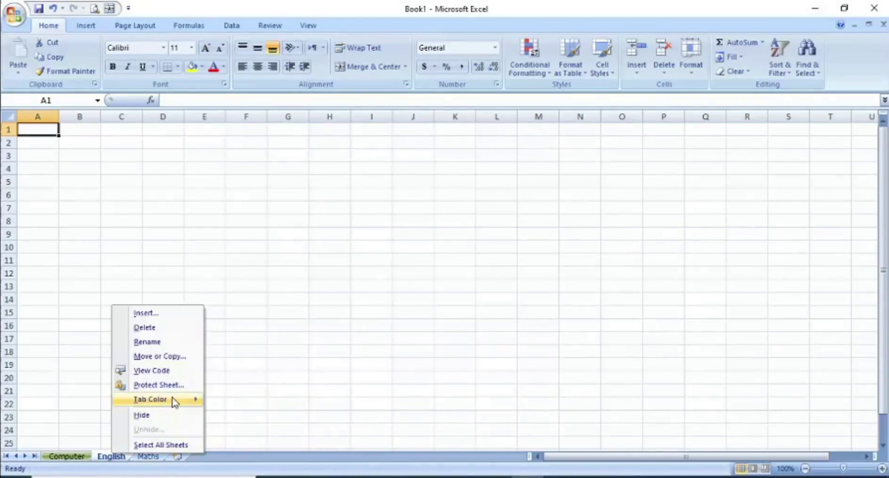
{"action": "mouse_move", "coordinate": [174, 400]}
{"action": "left_click", "coordinate": [222, 433]}
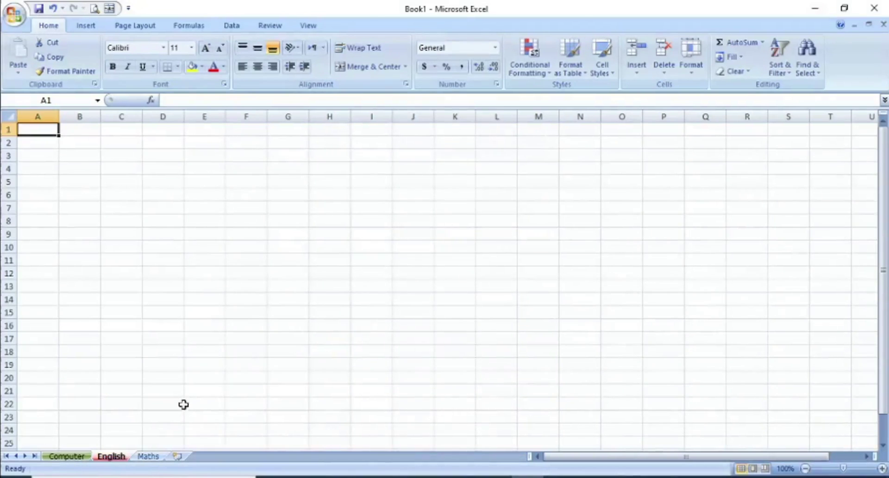
Step: Give the Maths sheet tab a teal colour
{"action": "left_click", "coordinate": [155, 457]}
{"action": "right_click", "coordinate": [156, 458]}
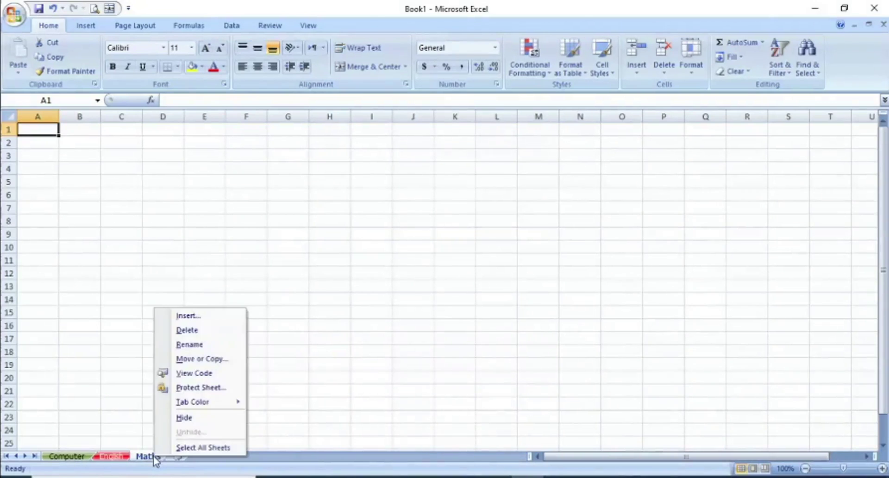
{"action": "mouse_move", "coordinate": [206, 402]}
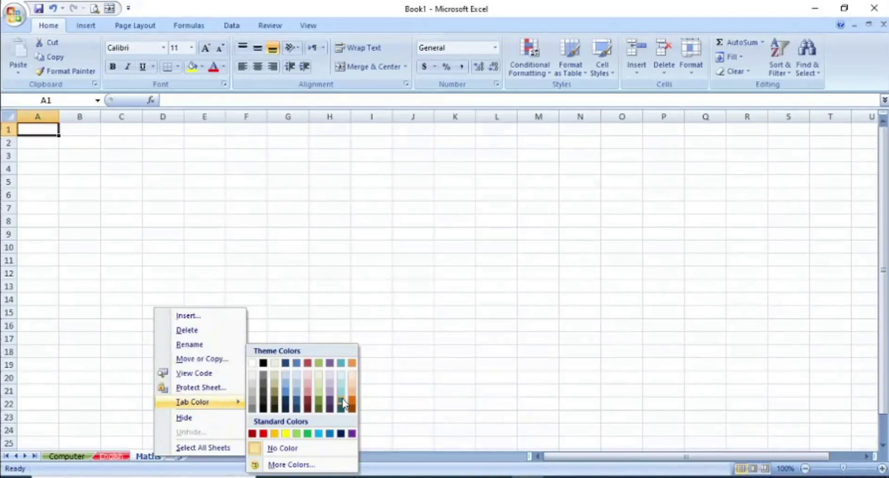
{"action": "left_click", "coordinate": [342, 401]}
{"action": "left_click", "coordinate": [205, 403]}
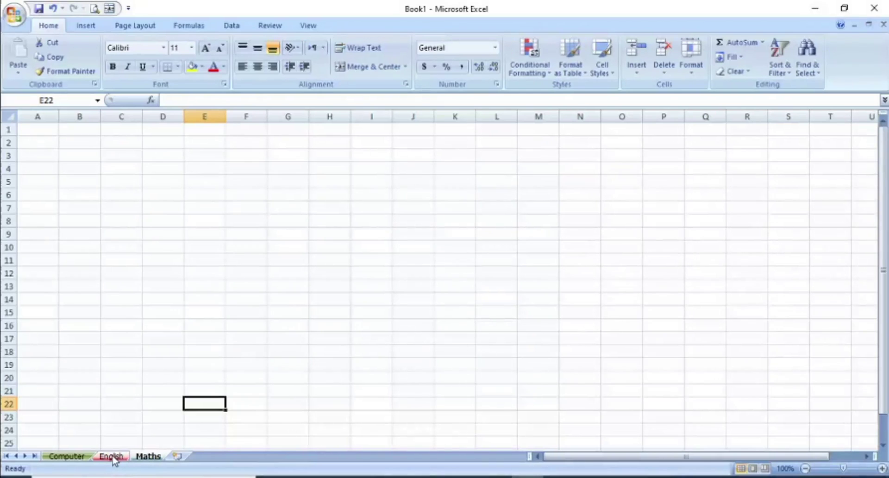
{"action": "right_click", "coordinate": [113, 459]}
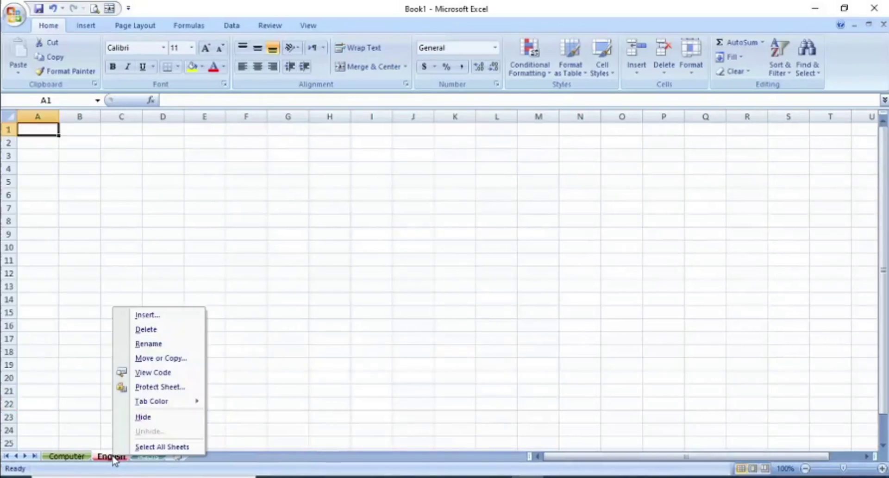
Step: Hide the English sheet, then restore it from the Unhide list via the Maths tab
{"action": "left_click", "coordinate": [167, 419]}
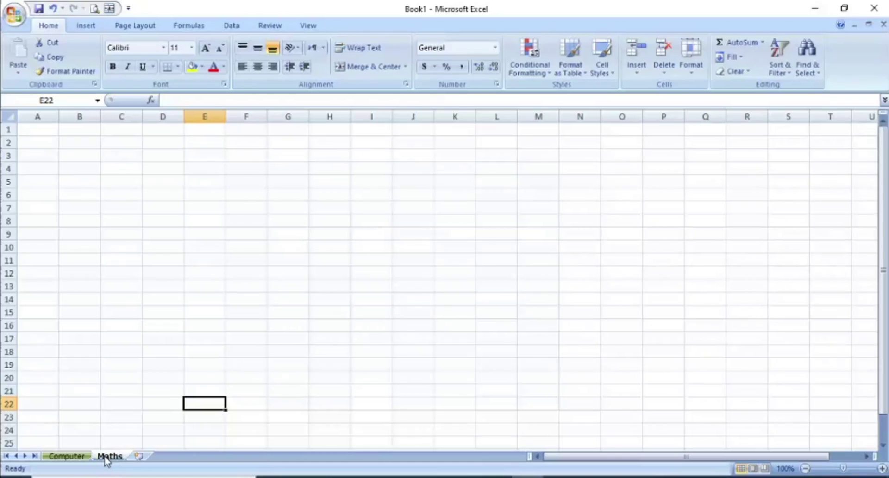
{"action": "right_click", "coordinate": [105, 458]}
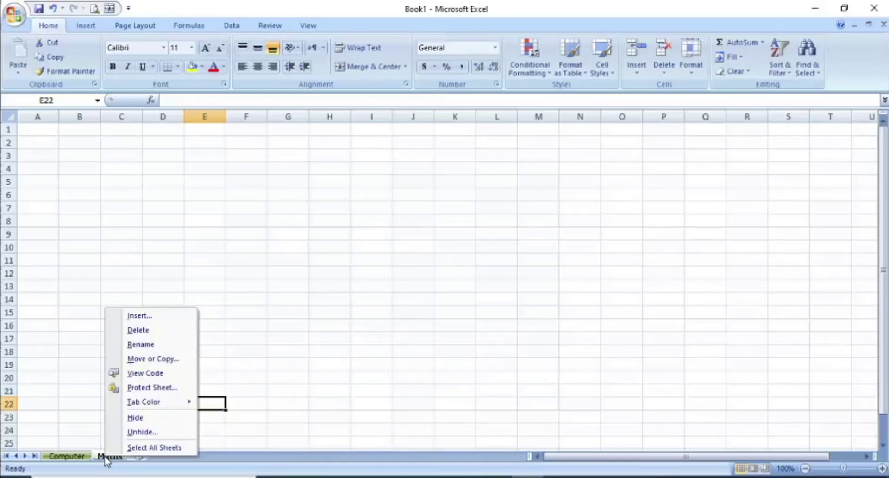
{"action": "left_click", "coordinate": [142, 432]}
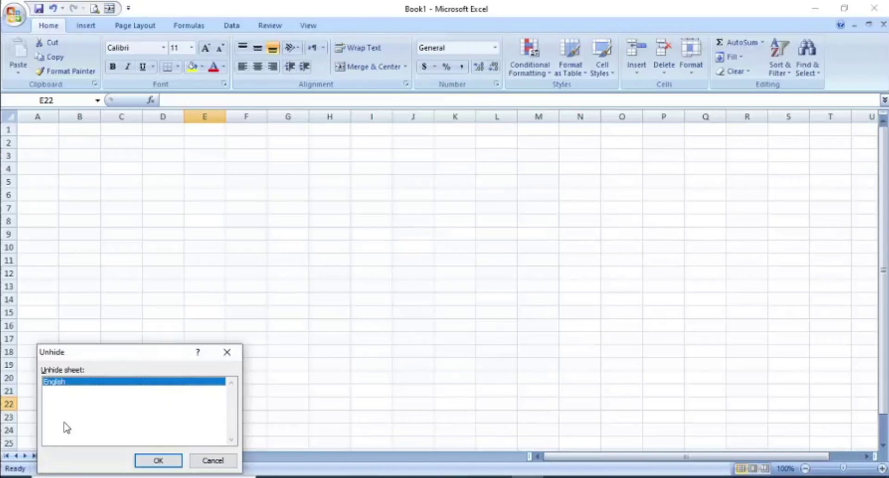
{"action": "left_click", "coordinate": [159, 461]}
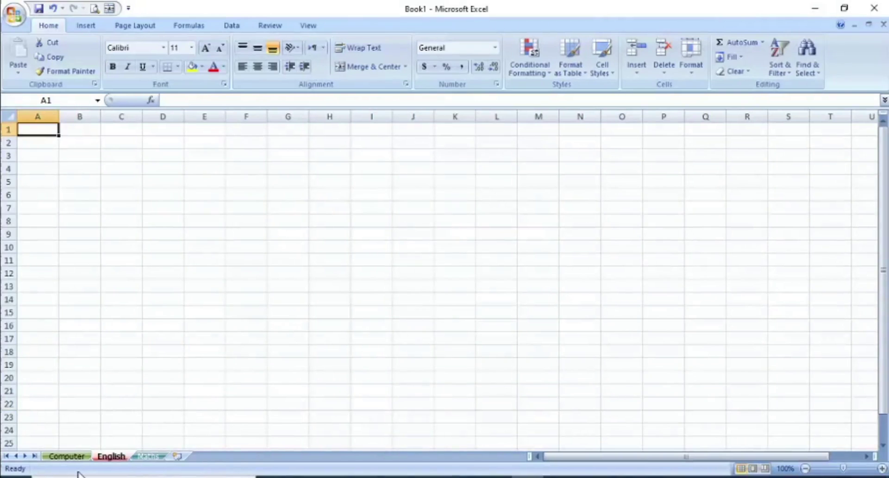
Step: Enter Computer in C11, English in C11 and Maths in C12 on their matching sheets
{"action": "left_click", "coordinate": [68, 456]}
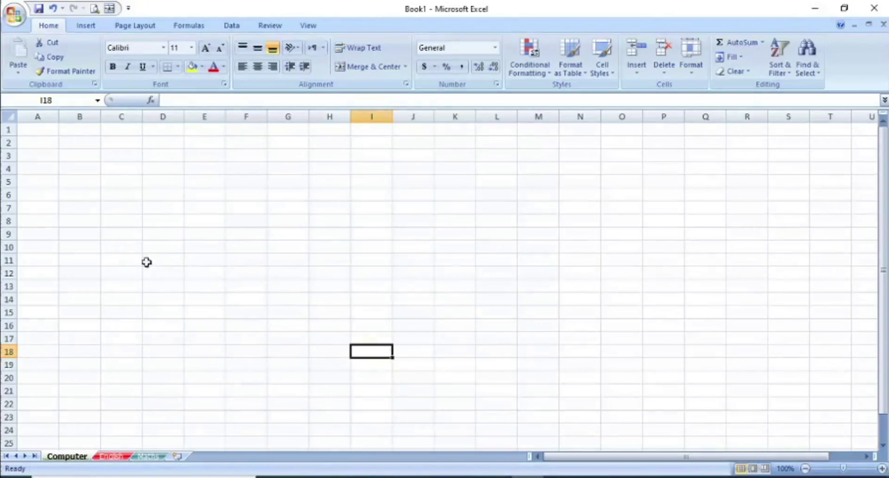
{"action": "left_click", "coordinate": [109, 258]}
{"action": "type", "text": "Computer"}
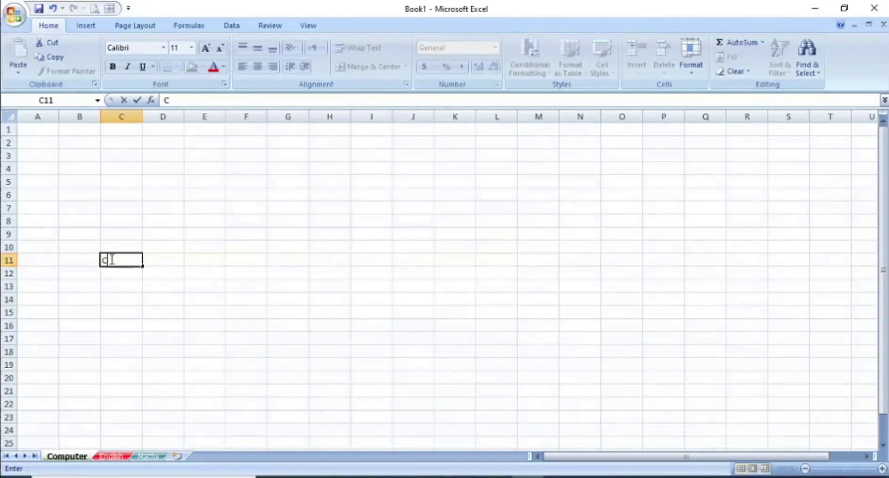
{"action": "left_click", "coordinate": [116, 456]}
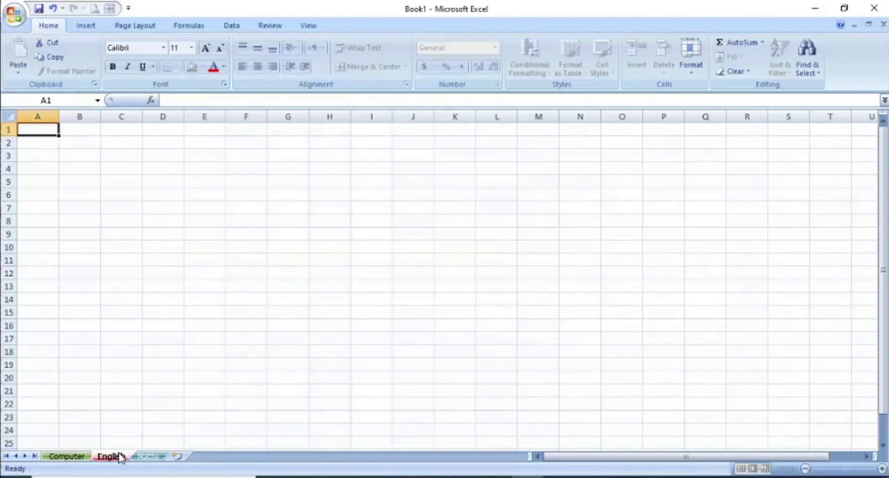
{"action": "left_click", "coordinate": [116, 258]}
{"action": "type", "text": "English"}
{"action": "left_click", "coordinate": [148, 456]}
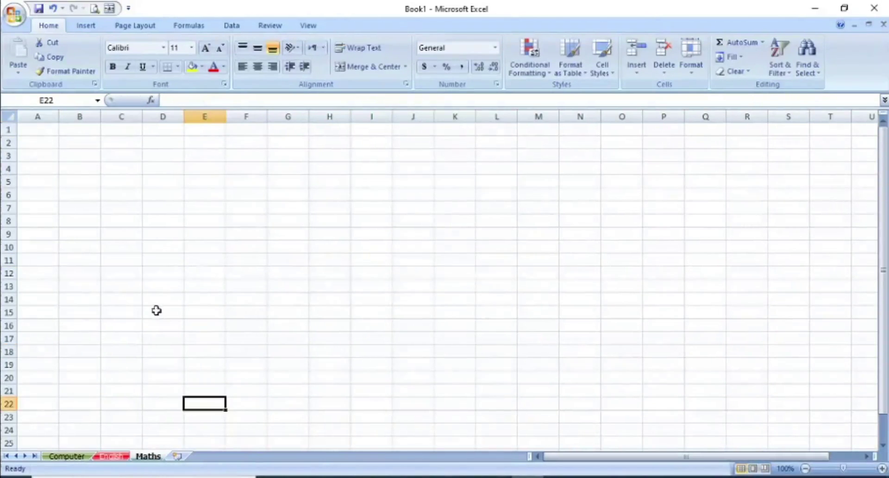
{"action": "left_click", "coordinate": [128, 273]}
{"action": "type", "text": "Maths"}
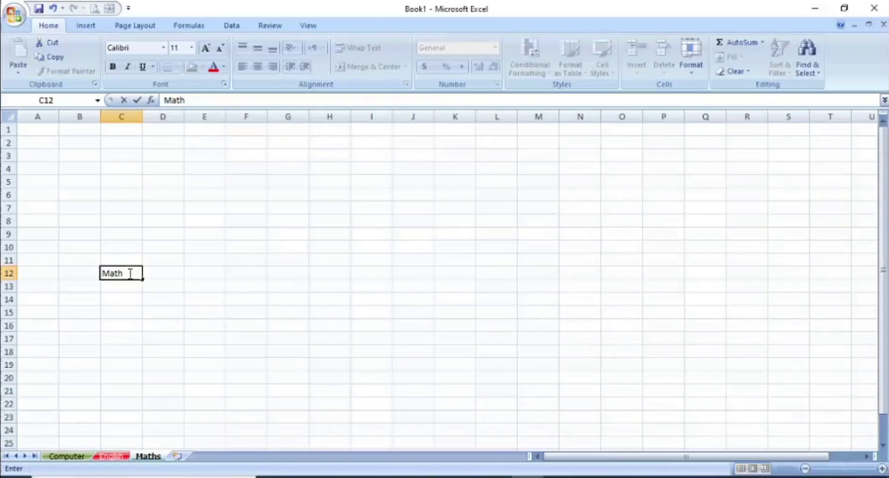
{"action": "left_click", "coordinate": [78, 457]}
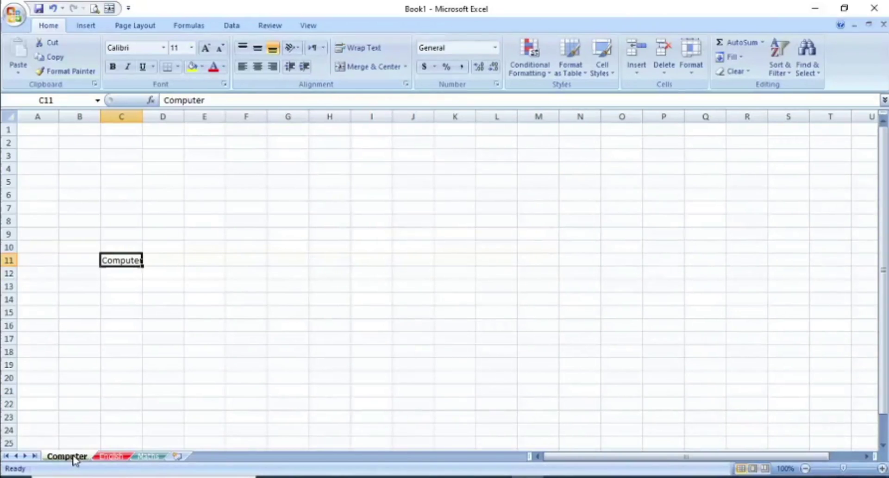
Step: Protect the Computer sheet with a password, entering it twice to confirm
{"action": "right_click", "coordinate": [75, 459]}
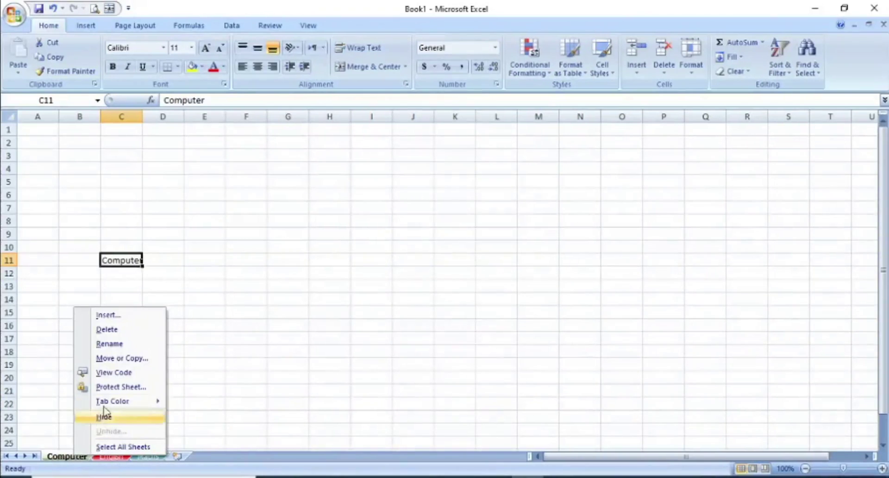
{"action": "left_click", "coordinate": [119, 388]}
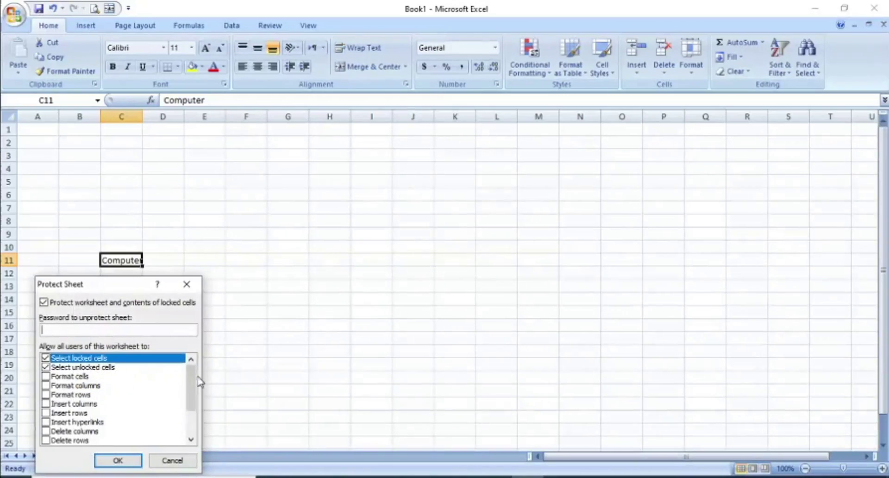
{"action": "mouse_move", "coordinate": [191, 388]}
{"action": "left_mouse_down"}
{"action": "mouse_move", "coordinate": [189, 413]}
{"action": "mouse_move", "coordinate": [189, 376]}
{"action": "left_mouse_up"}
{"action": "type", "text": "123"}
{"action": "left_click", "coordinate": [118, 460]}
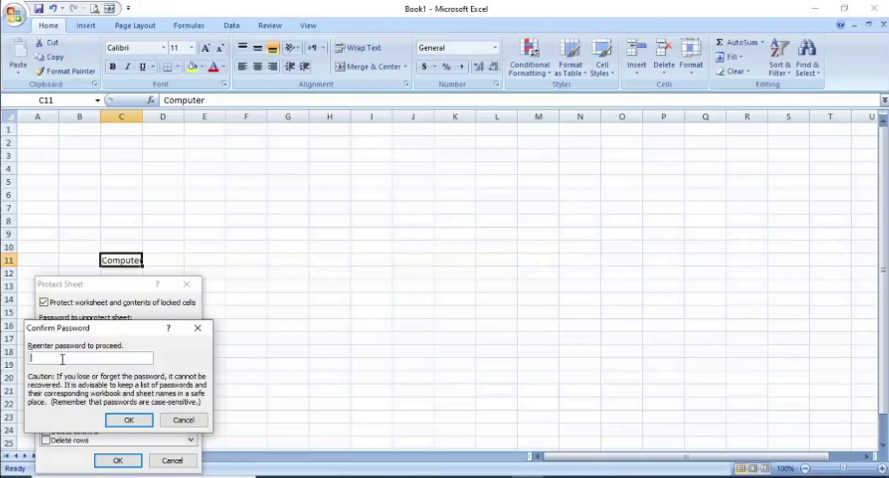
{"action": "type", "text": "123"}
{"action": "left_click", "coordinate": [129, 419]}
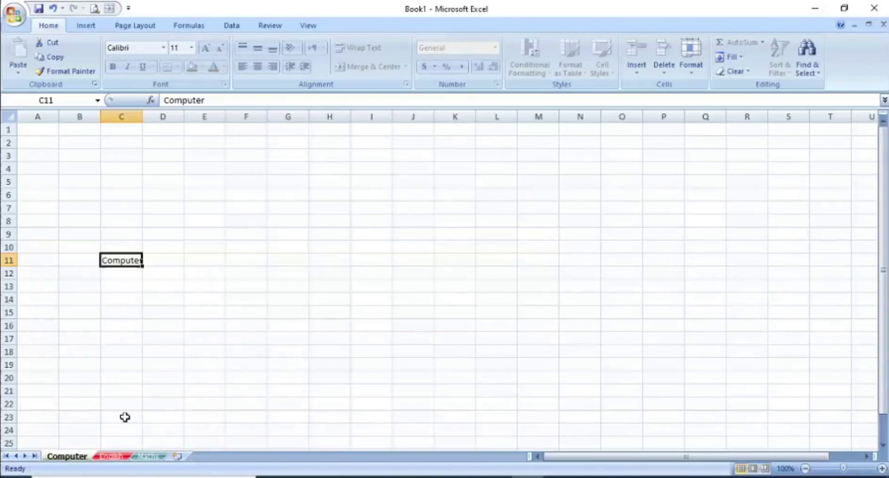
{"action": "left_click", "coordinate": [246, 390]}
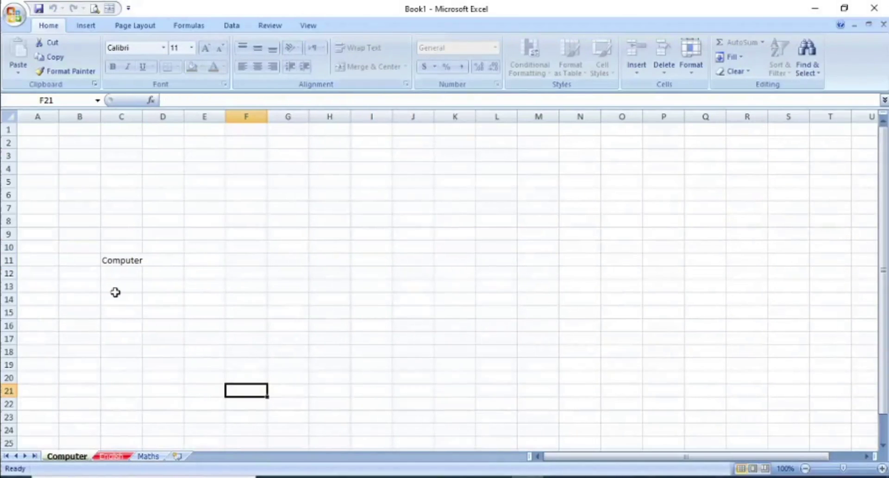
{"action": "left_click", "coordinate": [131, 259]}
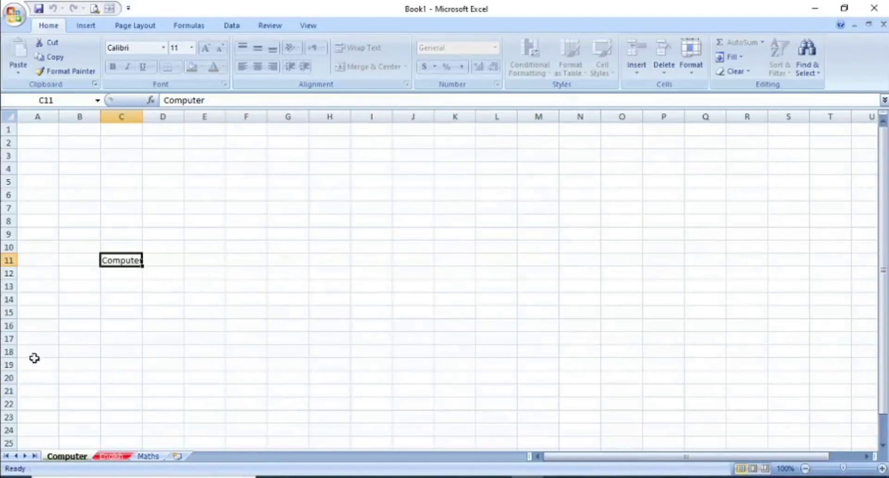
{"action": "key", "text": "Delete"}
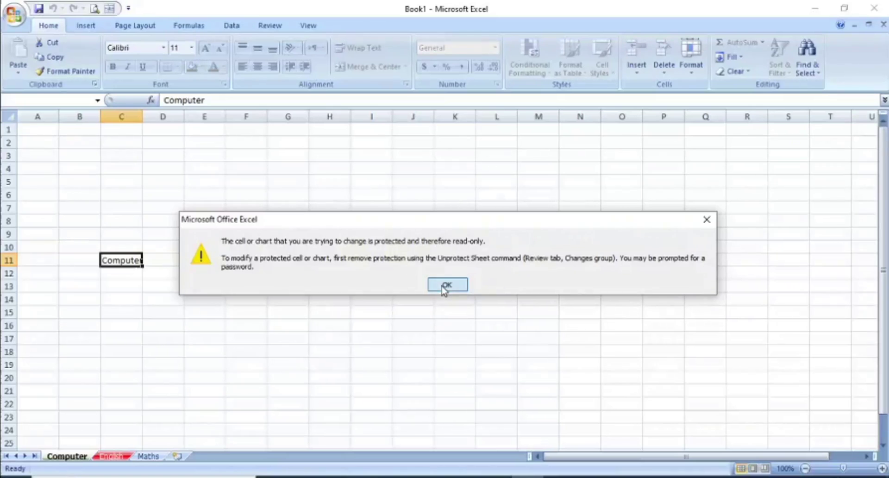
{"action": "left_click", "coordinate": [446, 284]}
{"action": "left_click", "coordinate": [113, 309]}
{"action": "double_click", "coordinate": [117, 311]}
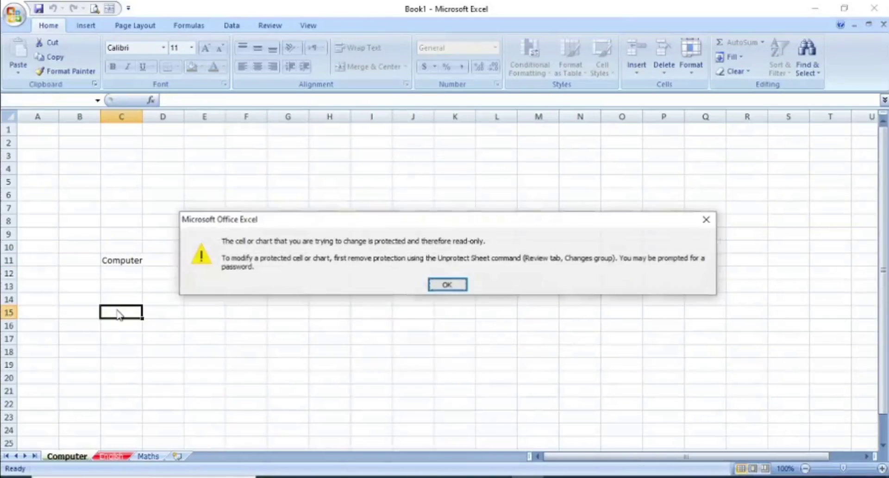
{"action": "left_click", "coordinate": [447, 284]}
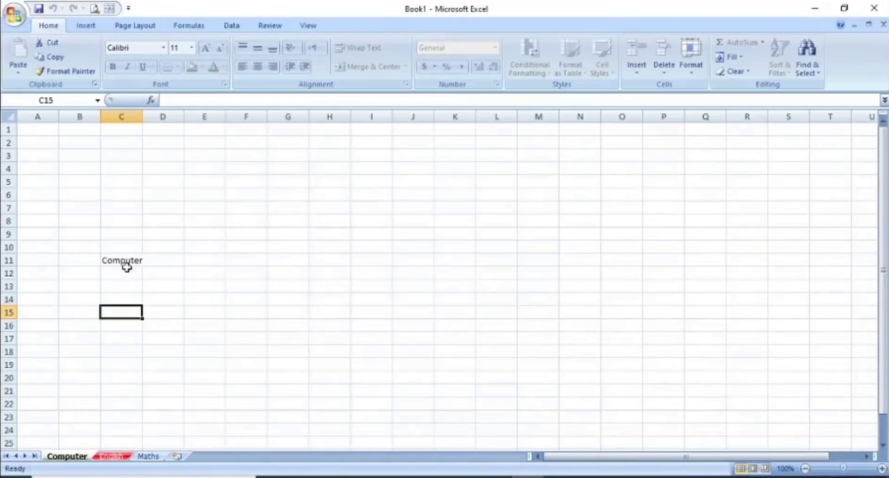
{"action": "left_click", "coordinate": [108, 260]}
{"action": "double_click", "coordinate": [107, 260]}
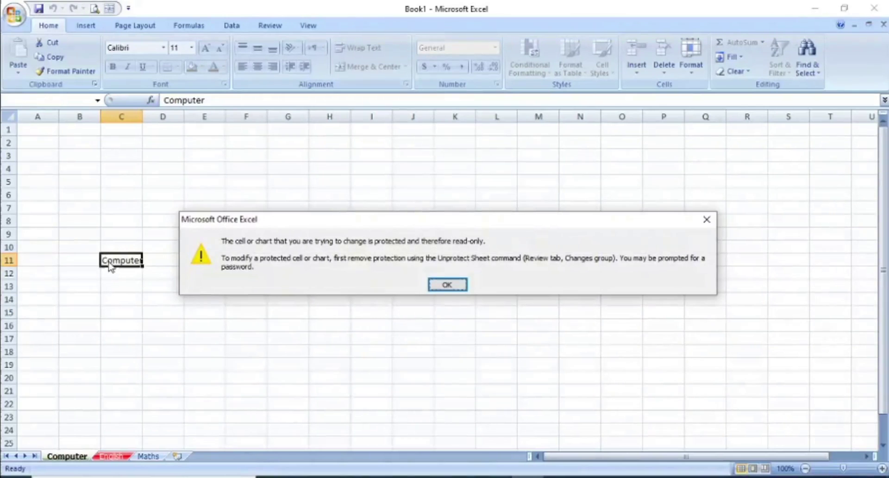
{"action": "key", "text": "Return"}
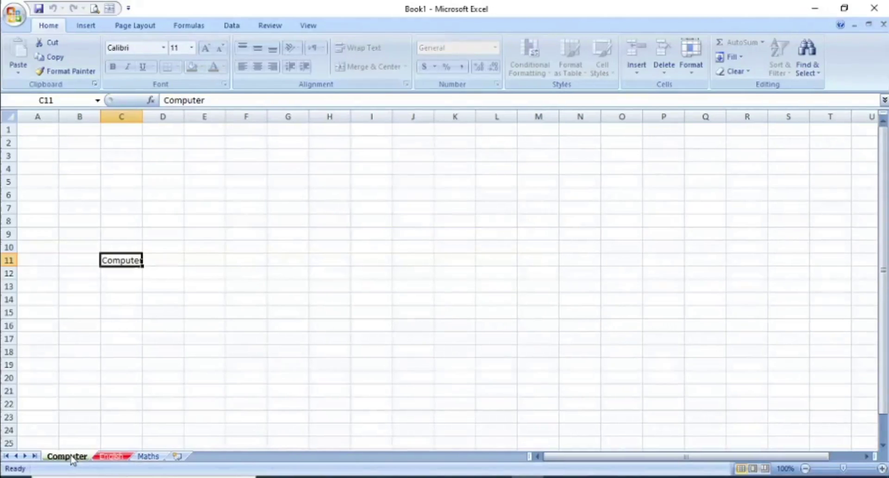
Step: Unprotect the Computer sheet by entering its password
{"action": "right_click", "coordinate": [71, 459]}
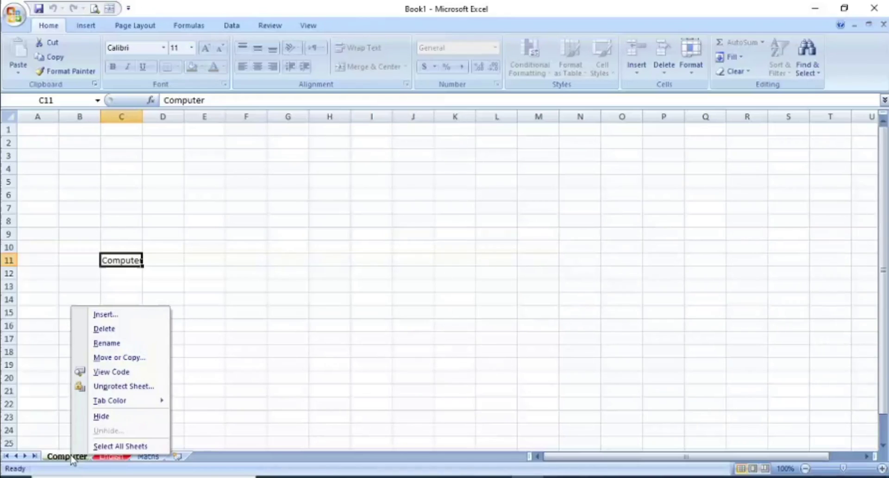
{"action": "left_click", "coordinate": [119, 387]}
{"action": "type", "text": "123"}
{"action": "left_click", "coordinate": [119, 393]}
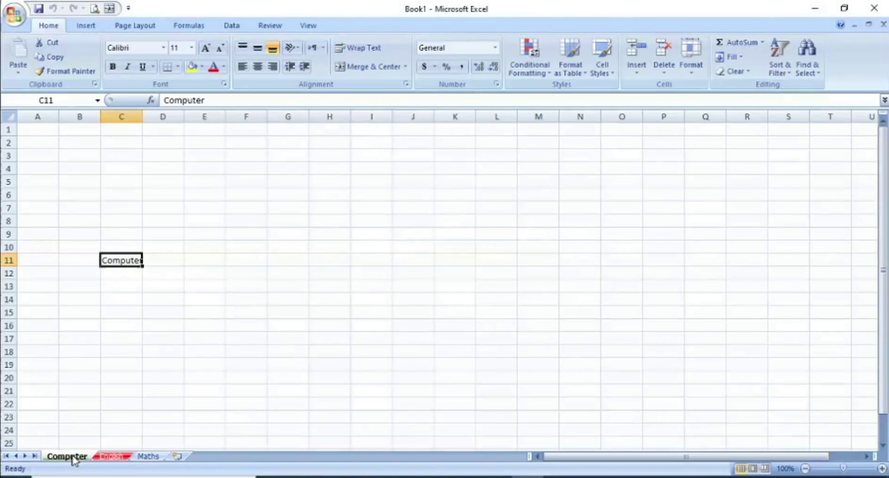
Step: Copy cell C13 on the Computer sheet
{"action": "left_click", "coordinate": [133, 284]}
{"action": "right_click", "coordinate": [134, 284]}
{"action": "key", "text": "c"}
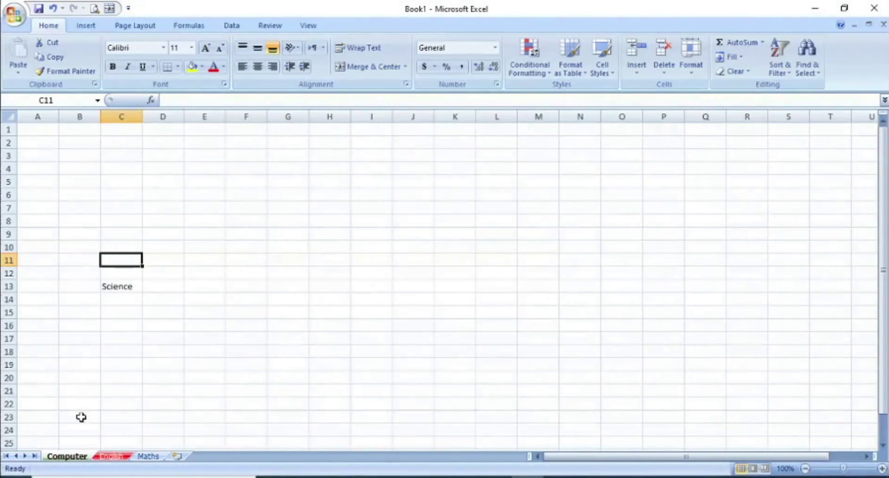
Step: Copy the Computer sheet to (move to end) with Create a copy ticked, producing Computer (2)
{"action": "right_click", "coordinate": [69, 457]}
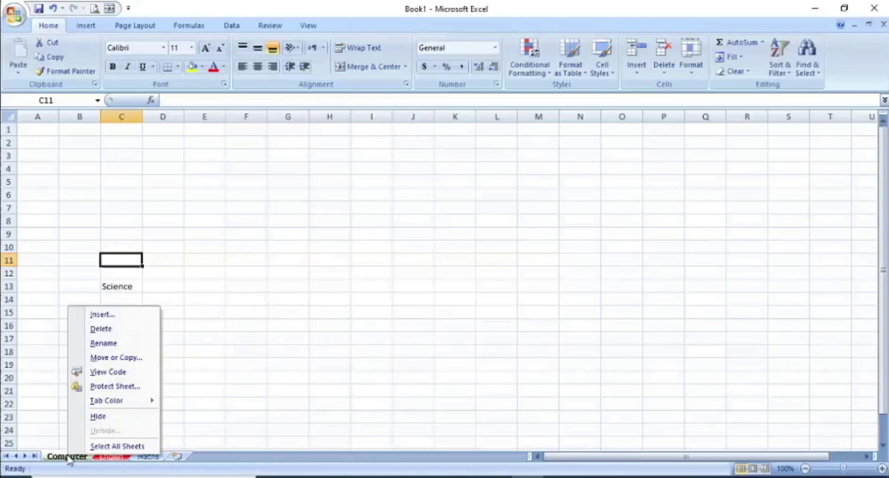
{"action": "left_click", "coordinate": [116, 357]}
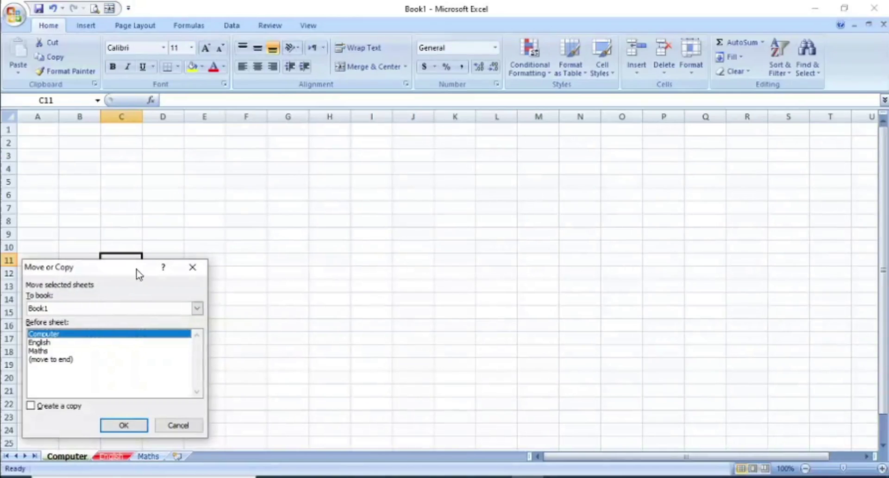
{"action": "left_click_drag", "start_coordinate": [138, 274], "coordinate": [191, 231]}
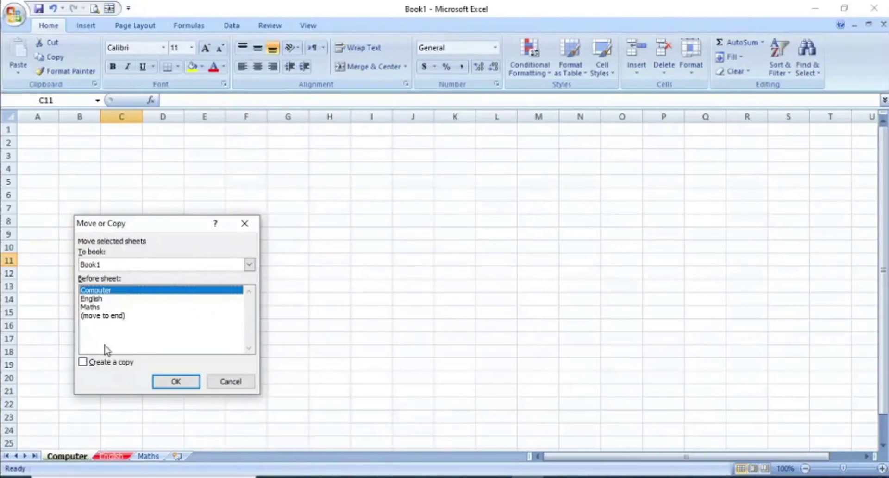
{"action": "left_click", "coordinate": [99, 316]}
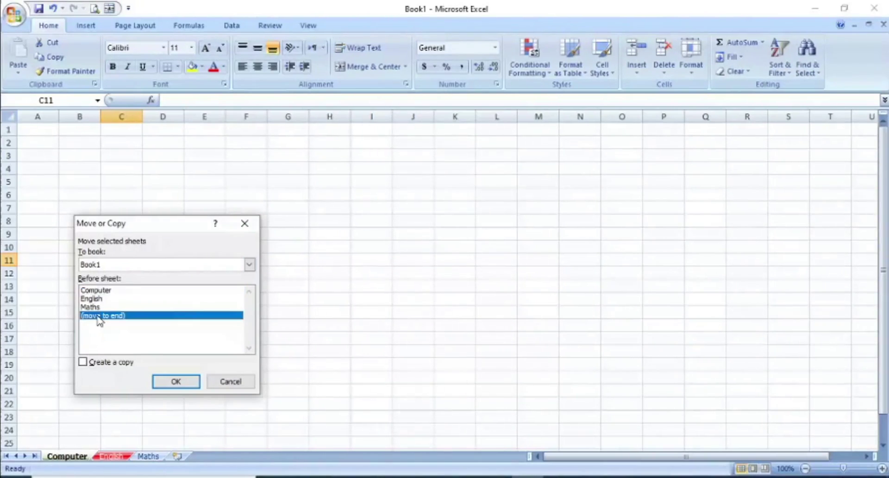
{"action": "left_click", "coordinate": [101, 292]}
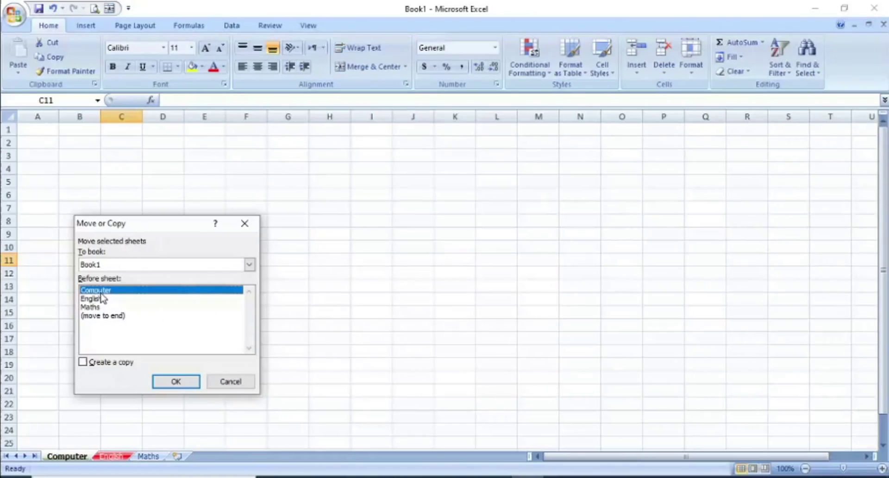
{"action": "left_click", "coordinate": [97, 299]}
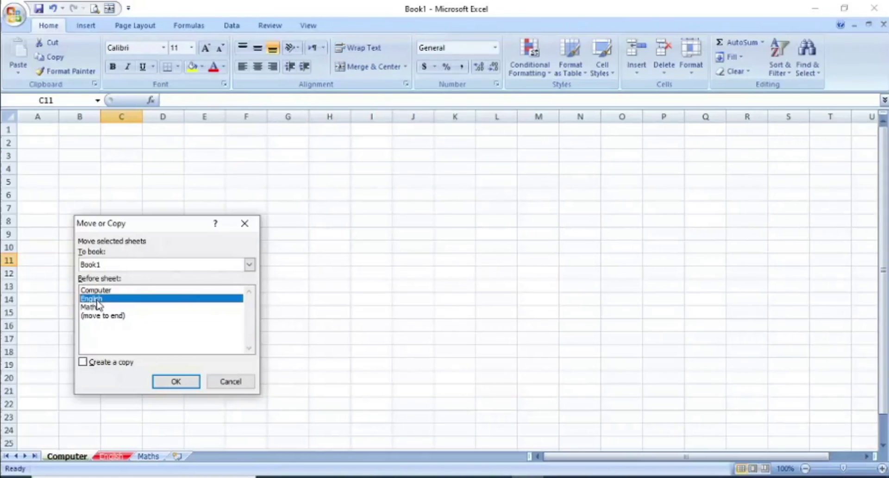
{"action": "left_click", "coordinate": [96, 307]}
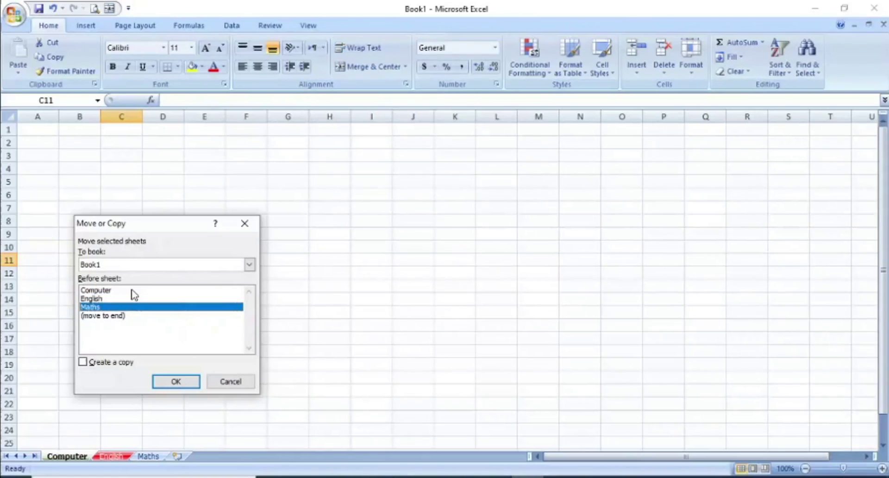
{"action": "left_click", "coordinate": [110, 317]}
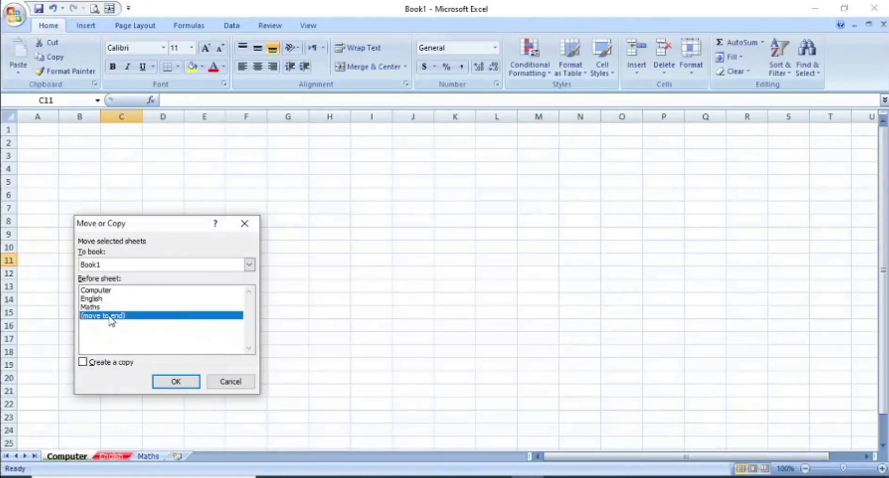
{"action": "left_click", "coordinate": [82, 363]}
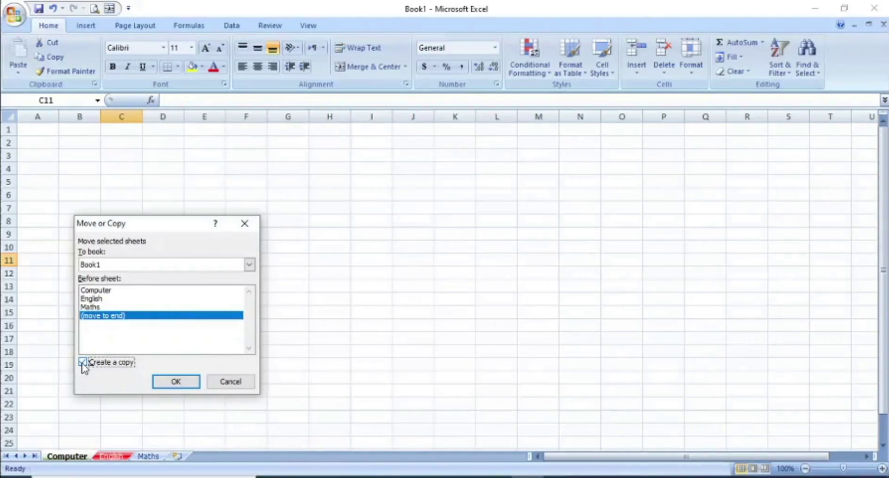
{"action": "left_click", "coordinate": [180, 382]}
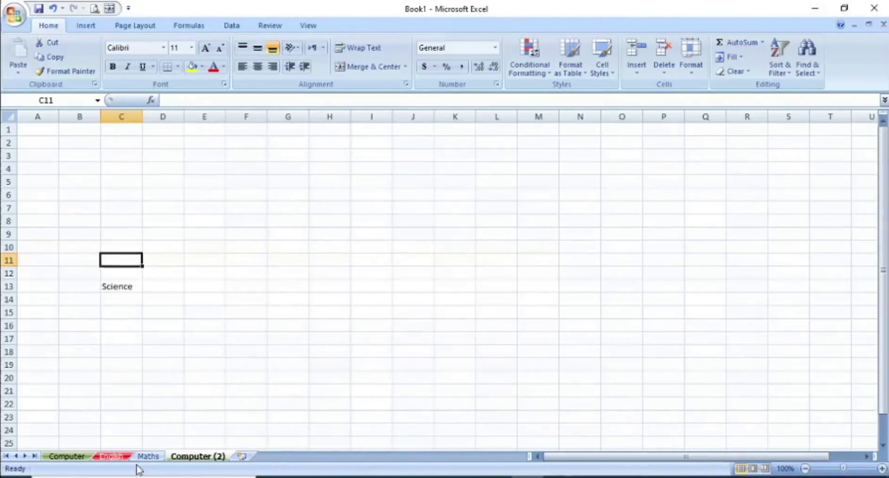
Step: Switch to the Computer (2) sheet, bring up its tab options, and select columns A and B
{"action": "left_click", "coordinate": [71, 458]}
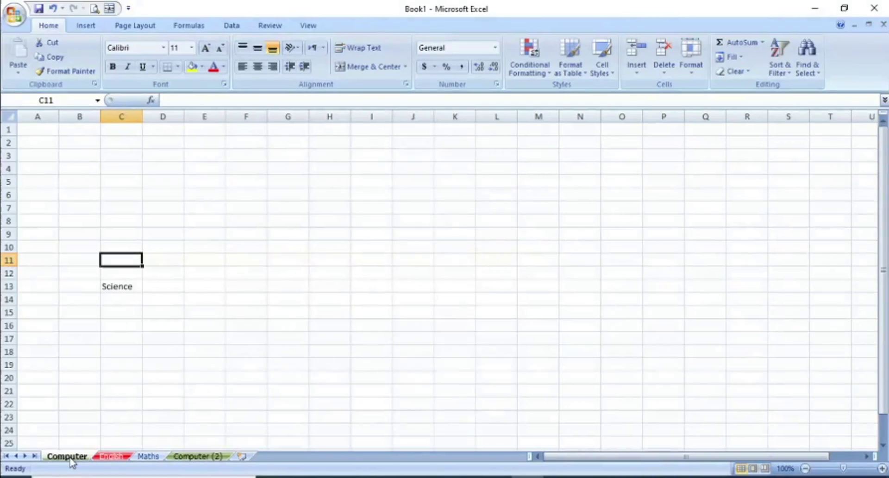
{"action": "left_click", "coordinate": [198, 457]}
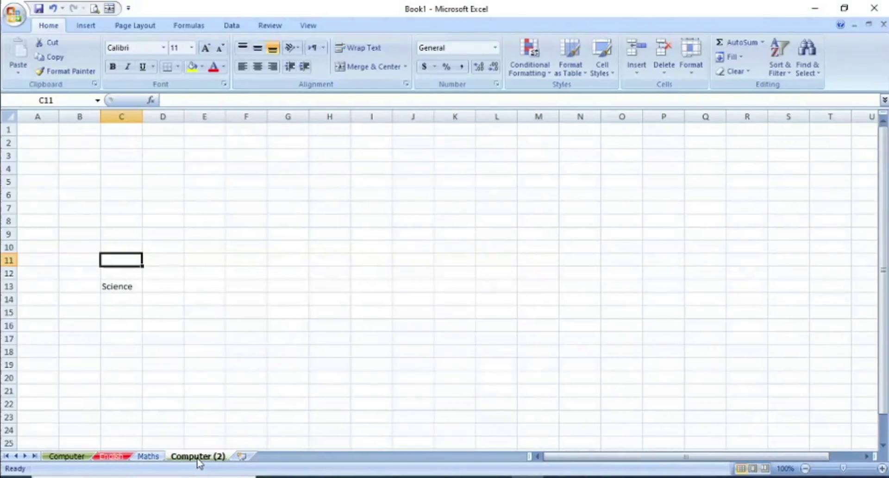
{"action": "right_click", "coordinate": [198, 457]}
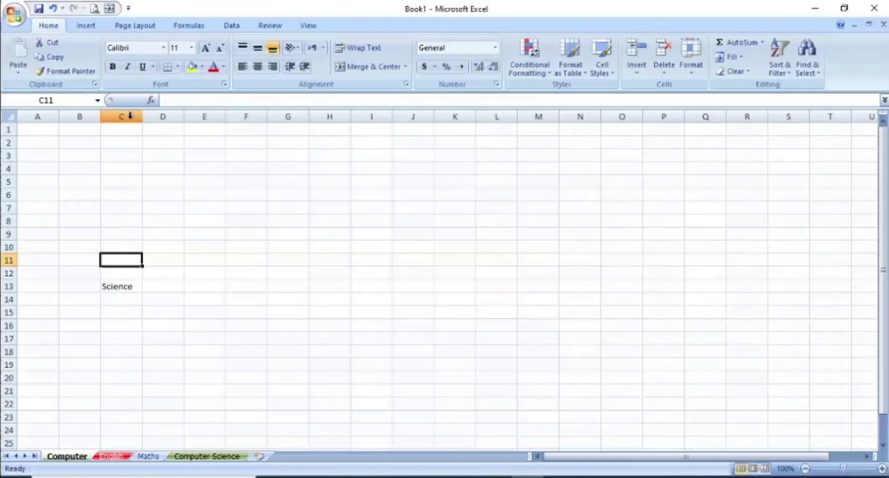
{"action": "left_click", "coordinate": [38, 116]}
{"action": "left_click", "coordinate": [74, 115]}
Step: Set column C's width to 15 through the Column Width dialog
{"action": "left_click", "coordinate": [116, 113]}
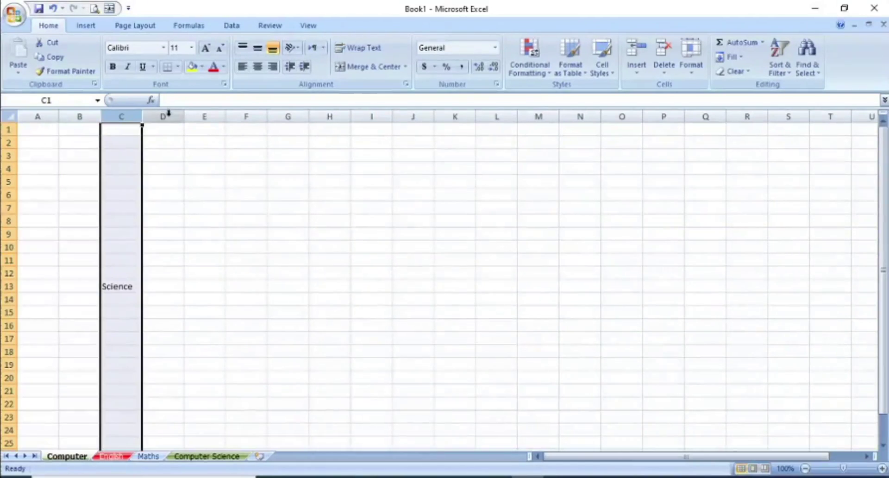
{"action": "left_click", "coordinate": [169, 113]}
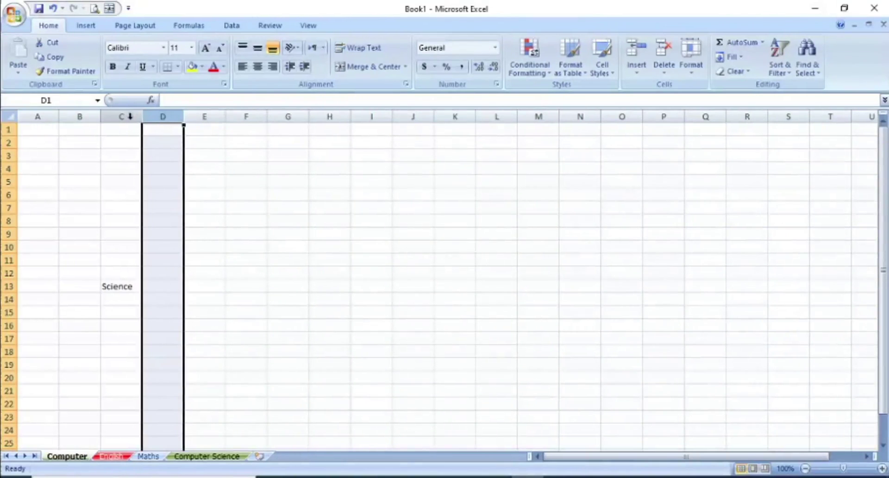
{"action": "left_click", "coordinate": [129, 116]}
{"action": "right_click", "coordinate": [128, 120]}
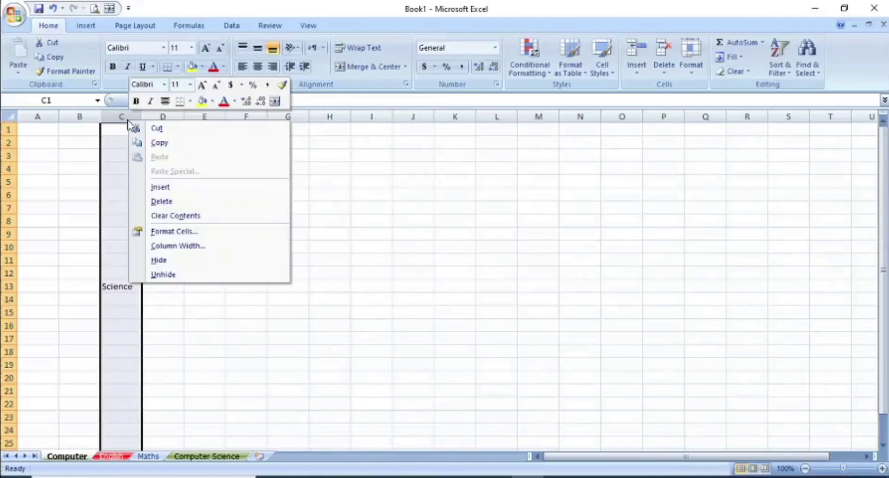
{"action": "left_click", "coordinate": [178, 246]}
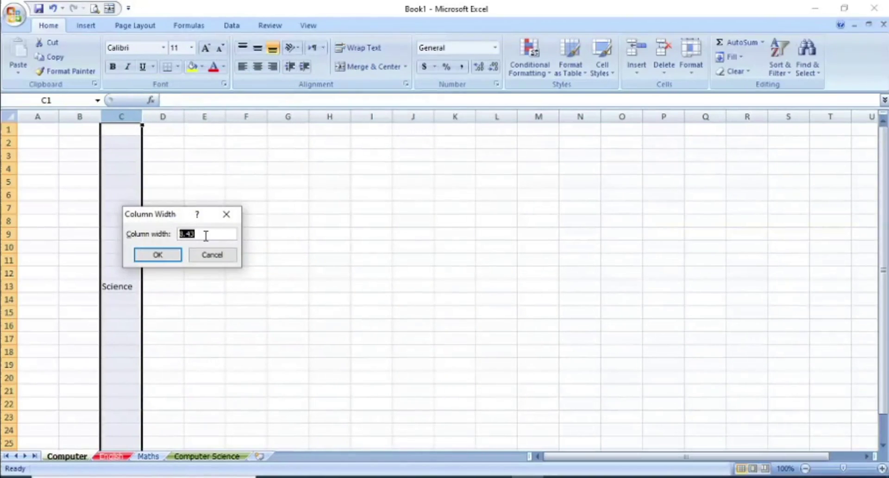
{"action": "type", "text": "15"}
{"action": "left_click", "coordinate": [159, 255]}
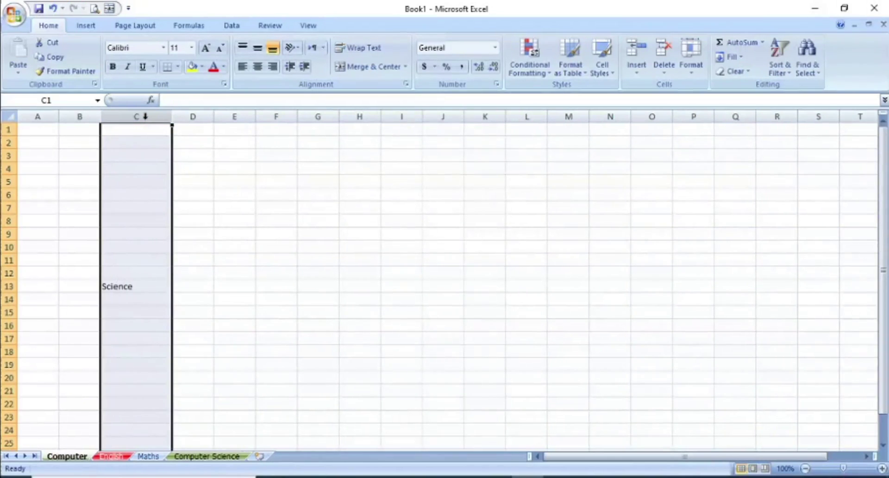
{"action": "left_click", "coordinate": [278, 184]}
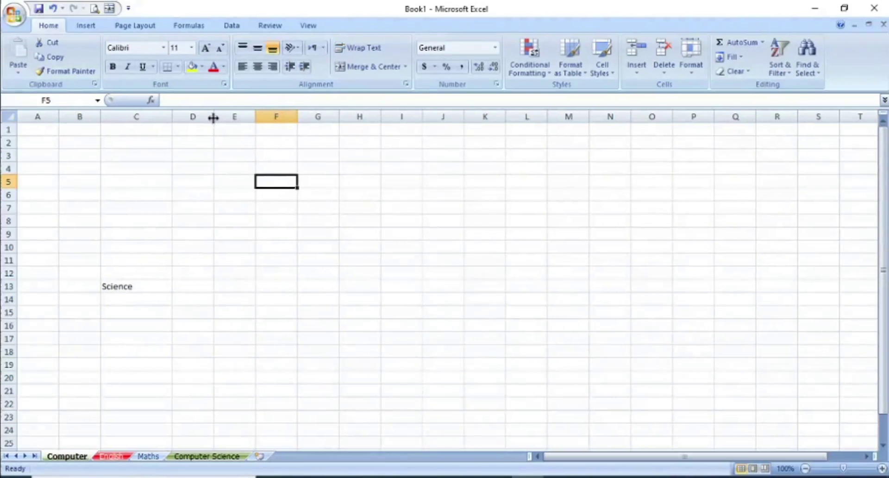
Step: Drag column D's right border to widen it to about 15.71
{"action": "left_click_drag", "start_coordinate": [213, 118], "coordinate": [213, 118]}
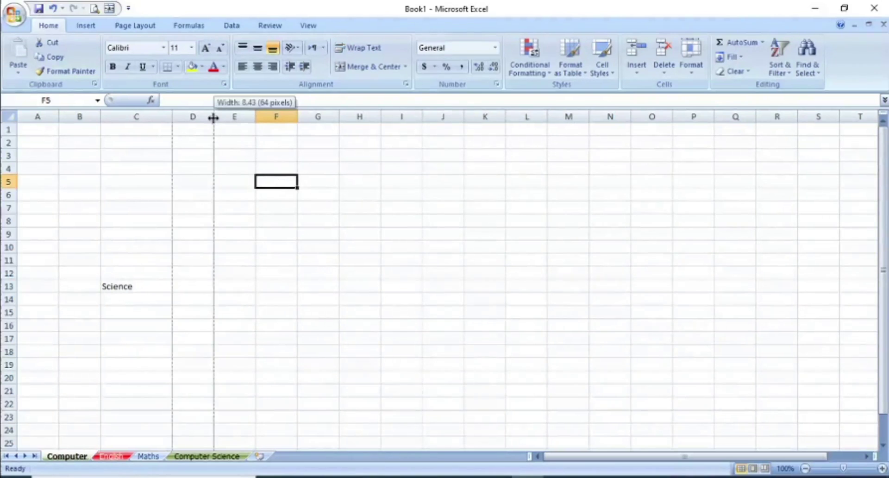
{"action": "left_click_drag", "start_coordinate": [213, 118], "coordinate": [240, 118]}
{"action": "left_click_drag", "start_coordinate": [244, 118], "coordinate": [266, 114]}
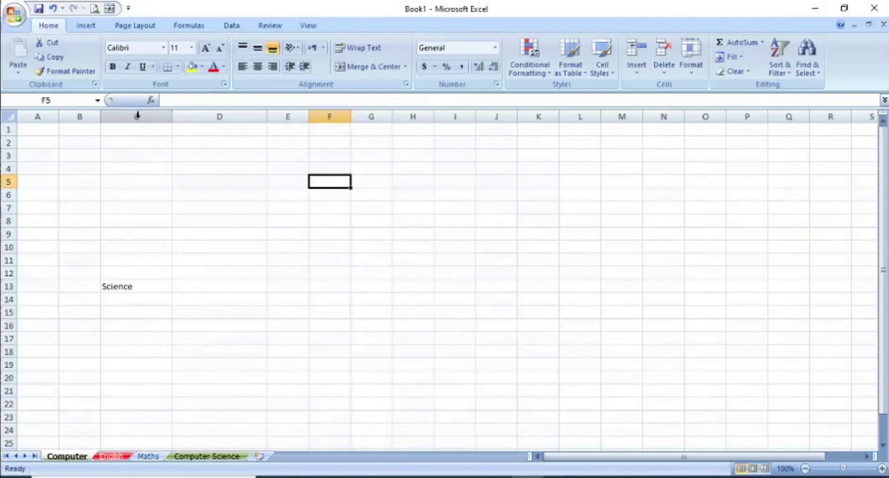
{"action": "right_click", "coordinate": [137, 116]}
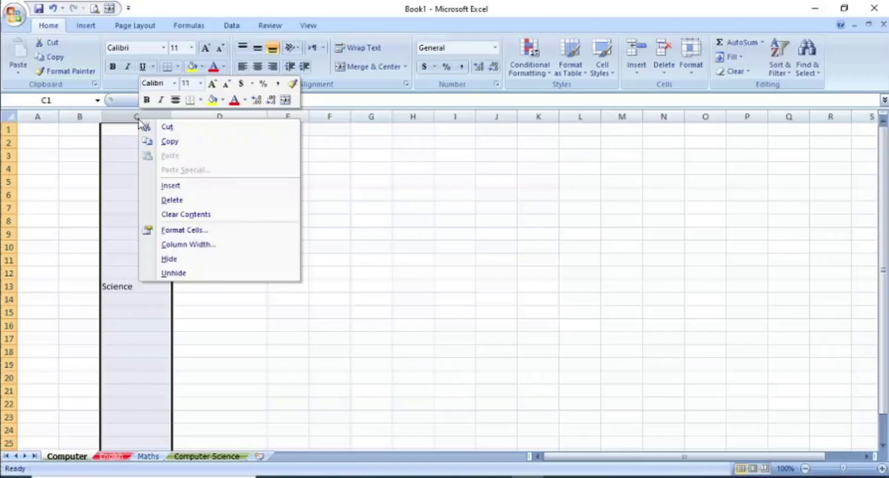
Step: Hide column C, then select the whole sheet and unhide it again
{"action": "left_click", "coordinate": [188, 260]}
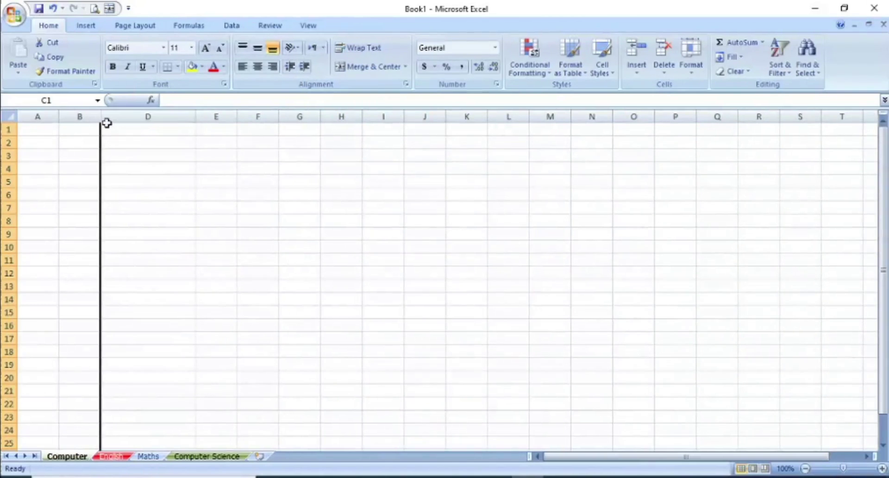
{"action": "left_click", "coordinate": [257, 194]}
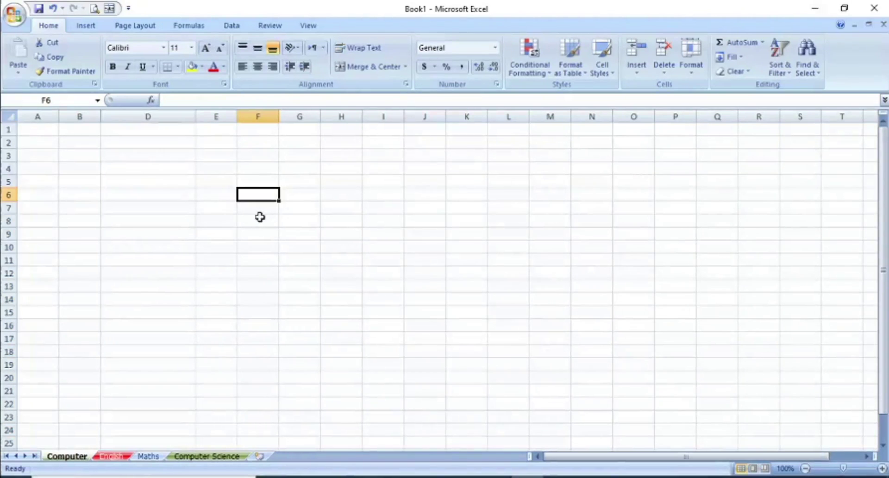
{"action": "left_click", "coordinate": [13, 117]}
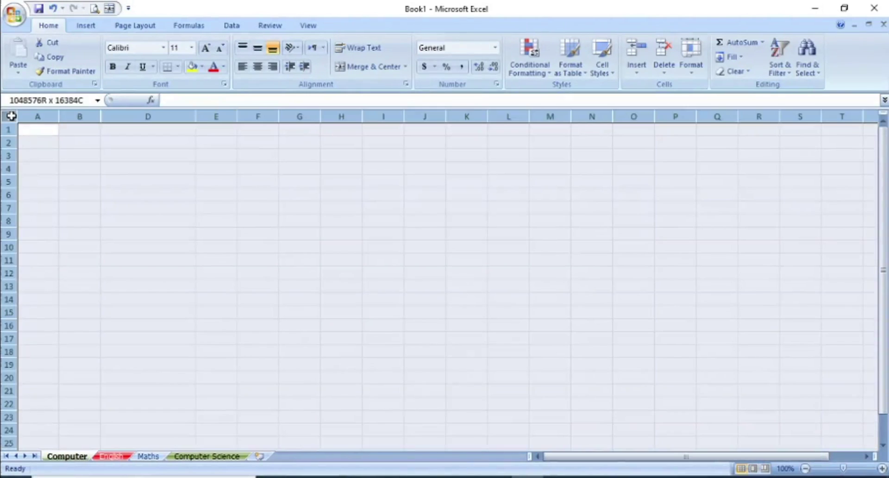
{"action": "right_click", "coordinate": [88, 117]}
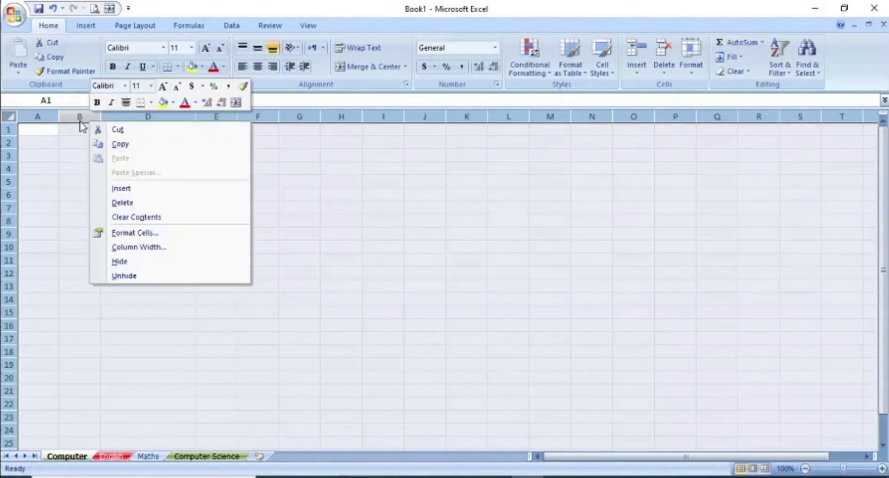
{"action": "left_click", "coordinate": [124, 276]}
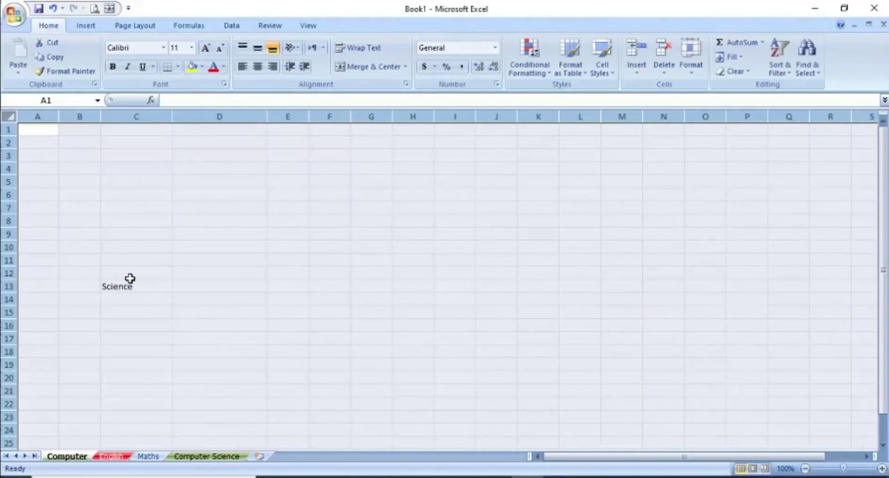
{"action": "left_click", "coordinate": [258, 263]}
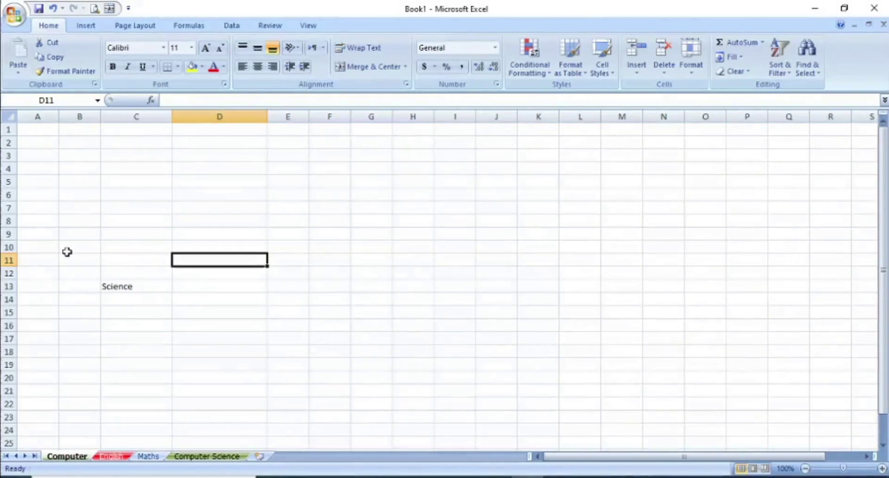
{"action": "left_click", "coordinate": [4, 260]}
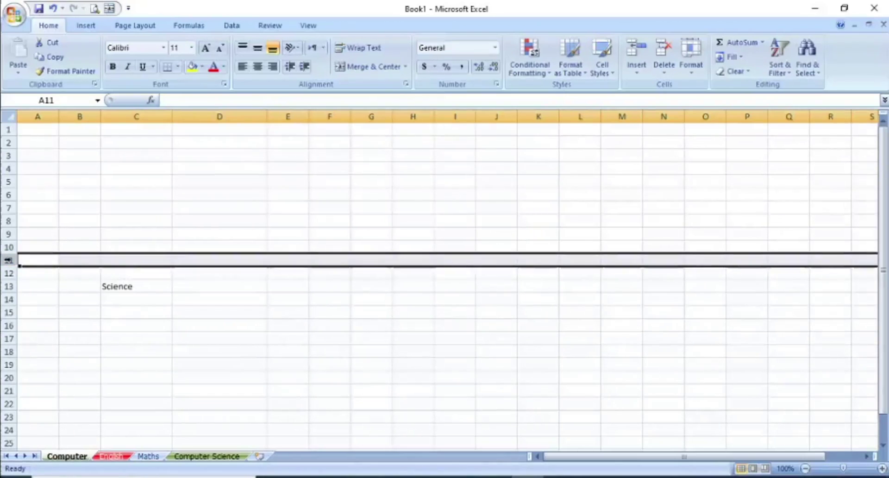
Step: Set row 11's height to 25 via Row Height
{"action": "right_click", "coordinate": [11, 263]}
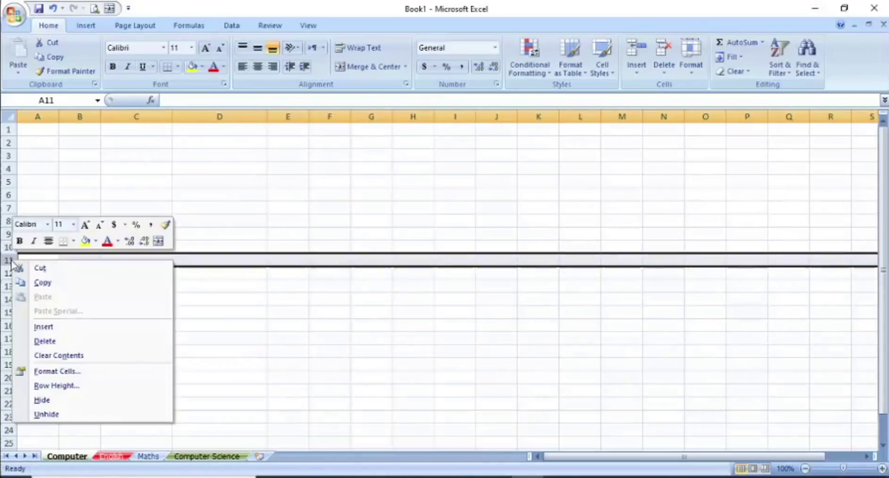
{"action": "left_click", "coordinate": [65, 385]}
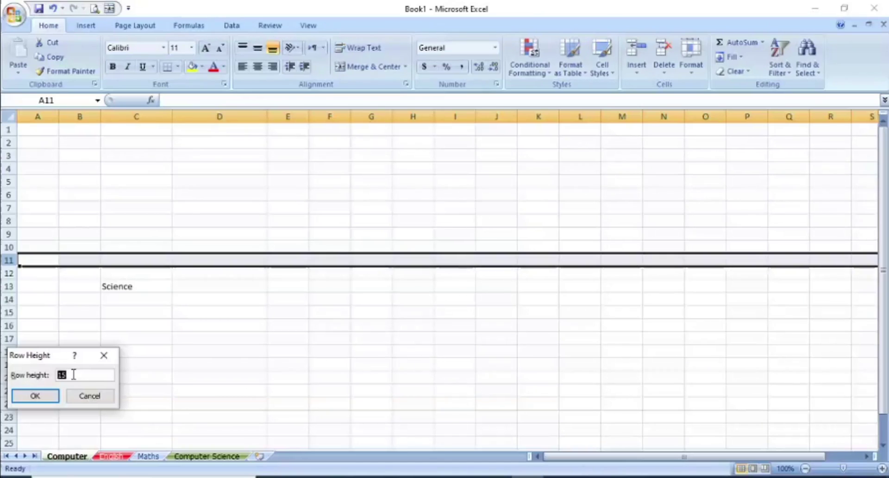
{"action": "type", "text": "25"}
{"action": "left_click", "coordinate": [53, 396]}
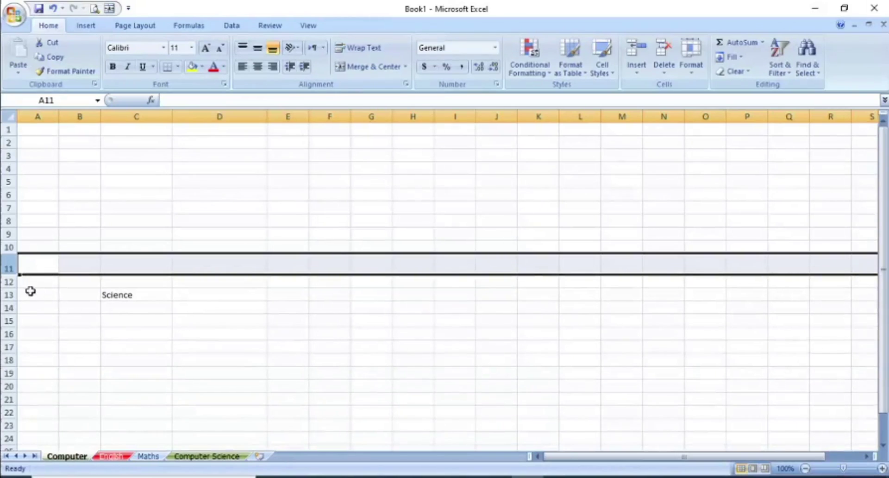
{"action": "left_click", "coordinate": [49, 300]}
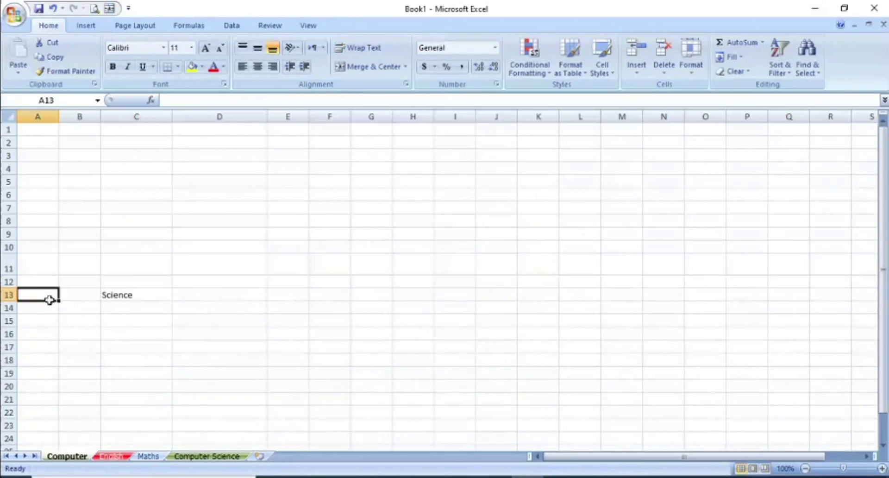
{"action": "left_click", "coordinate": [8, 268]}
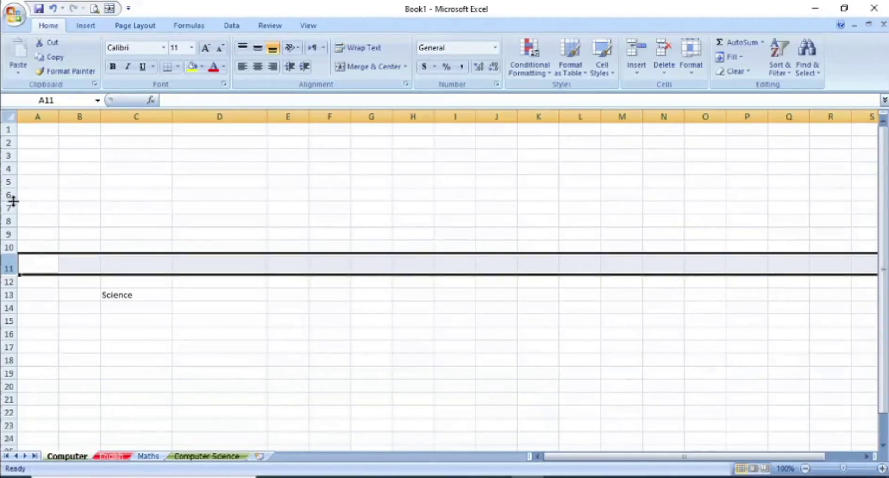
Step: Drag row 6 much taller, then shrink it back to roughly normal height
{"action": "left_click_drag", "start_coordinate": [14, 201], "coordinate": [17, 224]}
{"action": "left_click", "coordinate": [5, 207]}
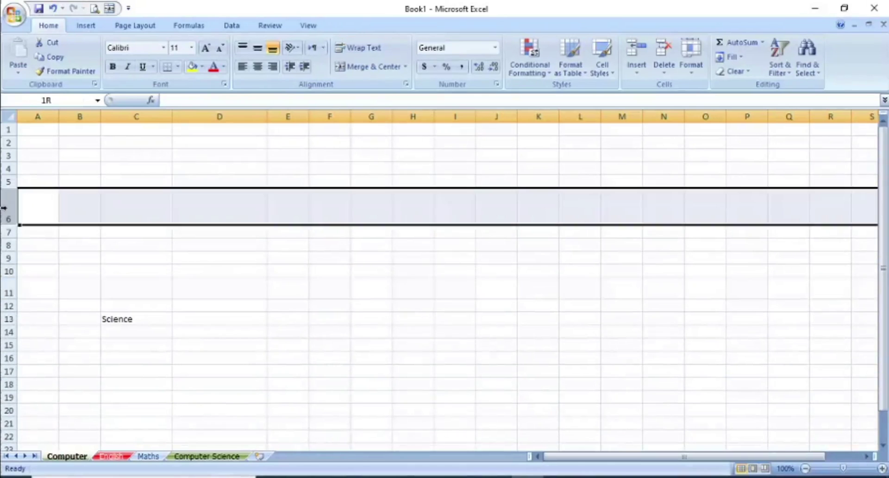
{"action": "left_click_drag", "start_coordinate": [8, 225], "coordinate": [10, 201]}
{"action": "left_click", "coordinate": [193, 168]}
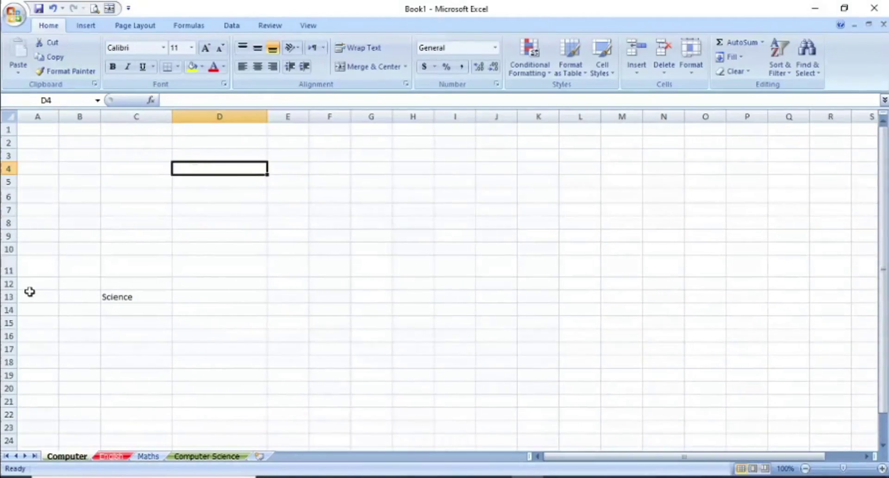
{"action": "left_click", "coordinate": [169, 330]}
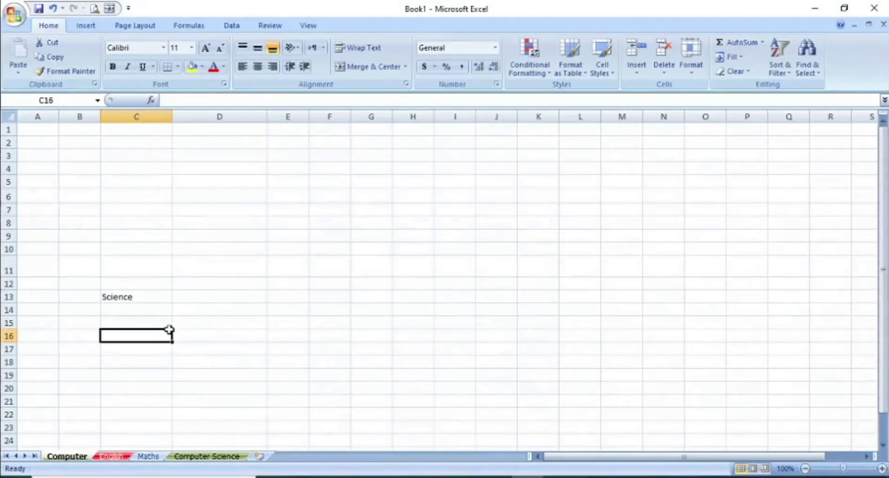
{"action": "left_click", "coordinate": [8, 296]}
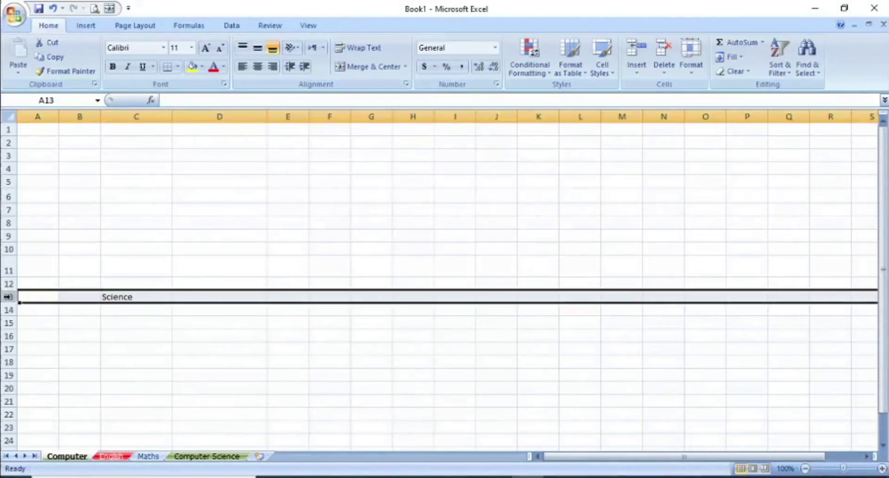
{"action": "right_click", "coordinate": [8, 296]}
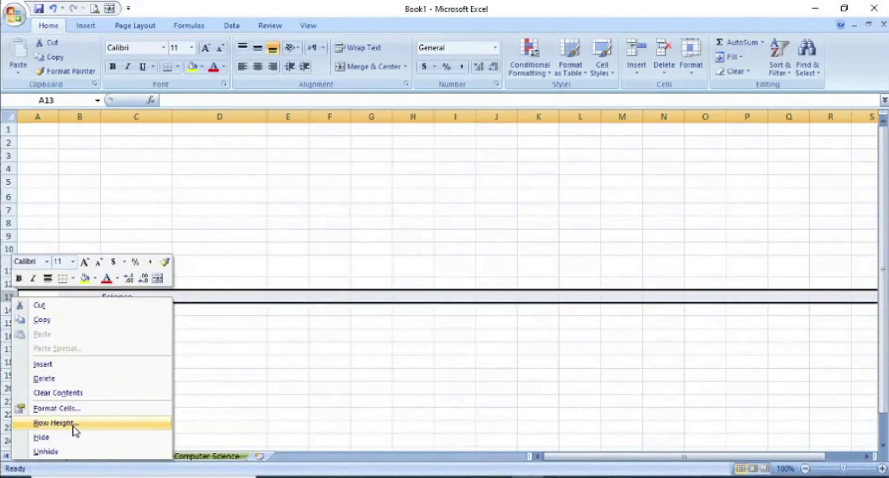
{"action": "left_click", "coordinate": [41, 437]}
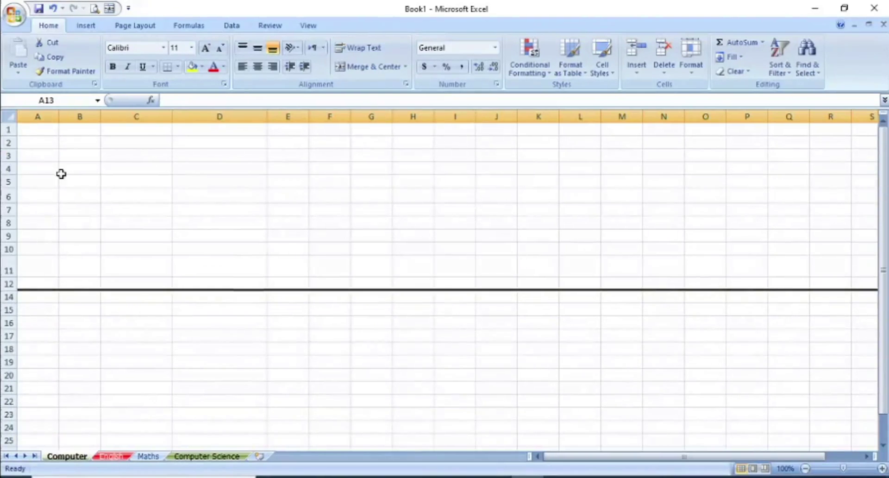
{"action": "left_click", "coordinate": [9, 115]}
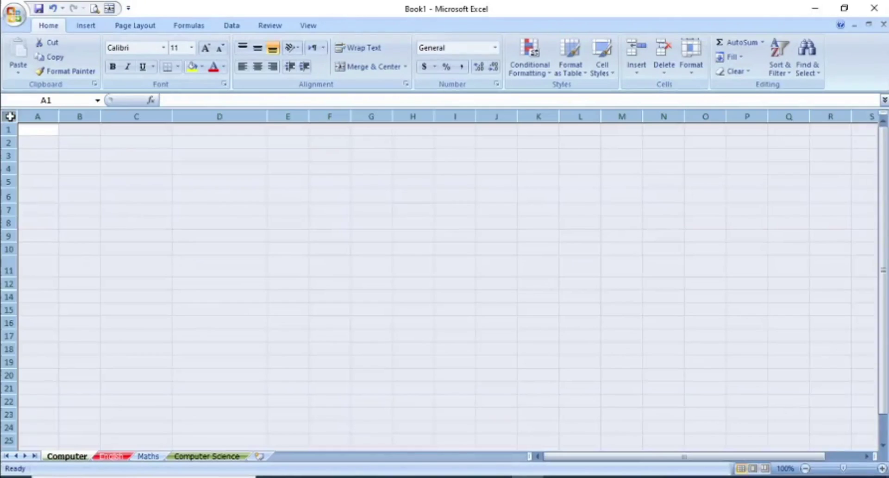
{"action": "right_click", "coordinate": [8, 268]}
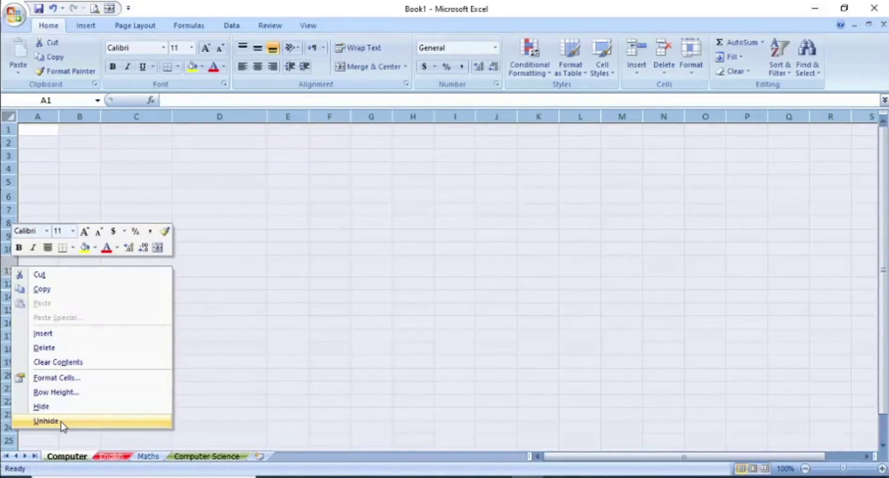
{"action": "left_click", "coordinate": [46, 421]}
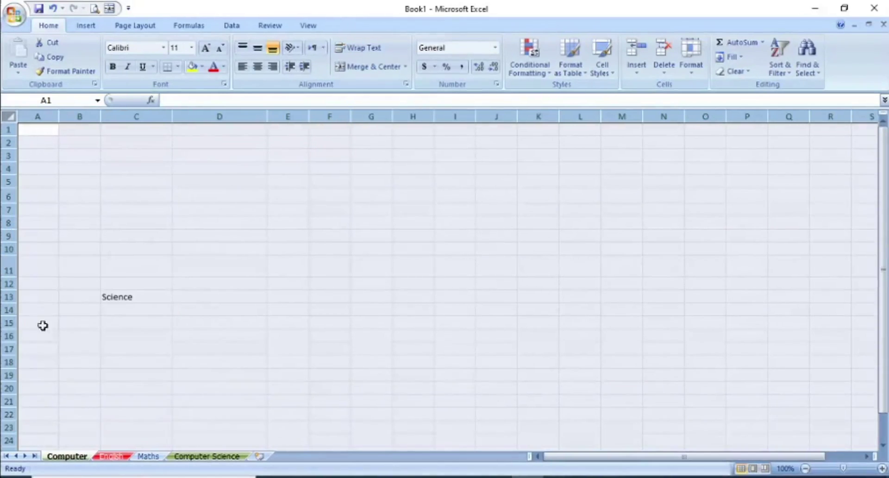
{"action": "left_click", "coordinate": [62, 323]}
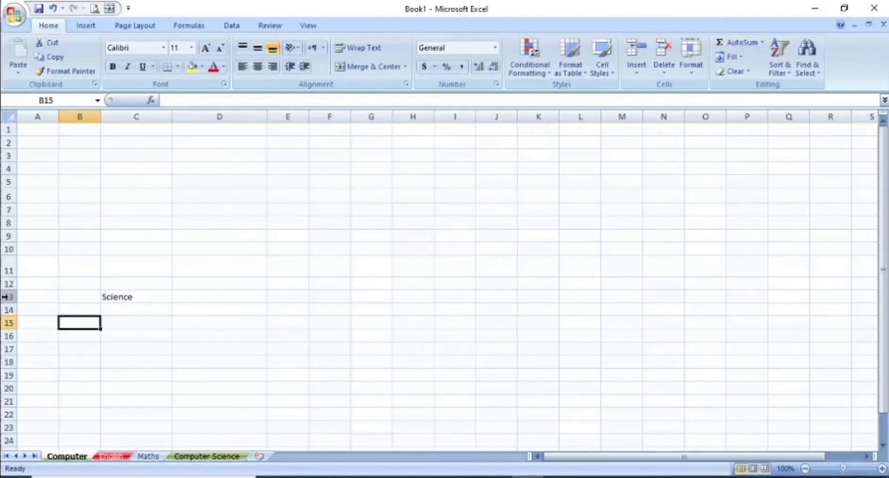
{"action": "left_click", "coordinate": [6, 297]}
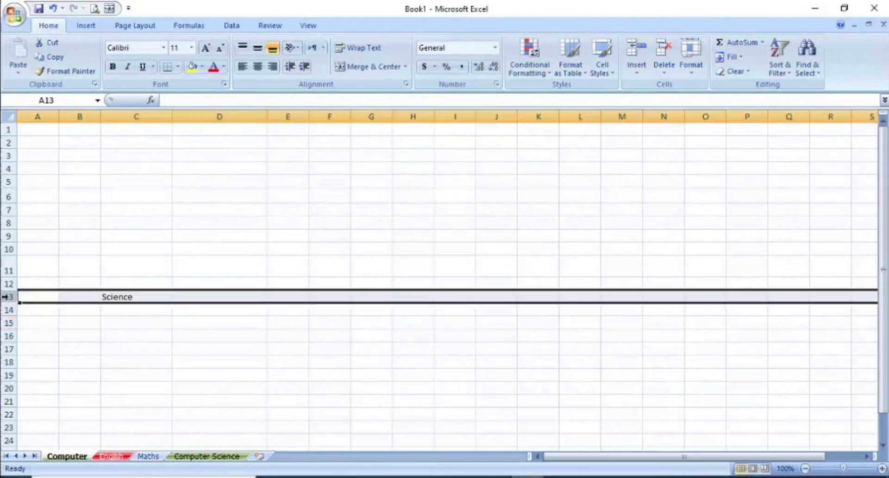
{"action": "right_click", "coordinate": [5, 297]}
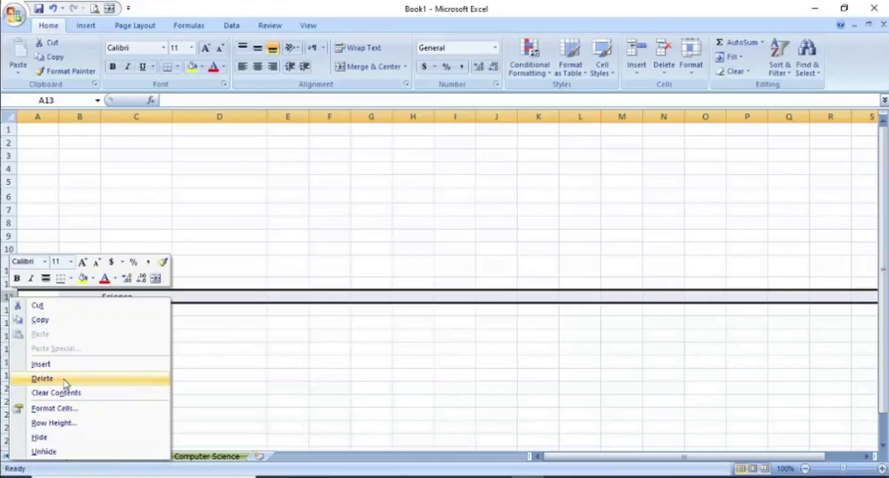
{"action": "left_click", "coordinate": [336, 339]}
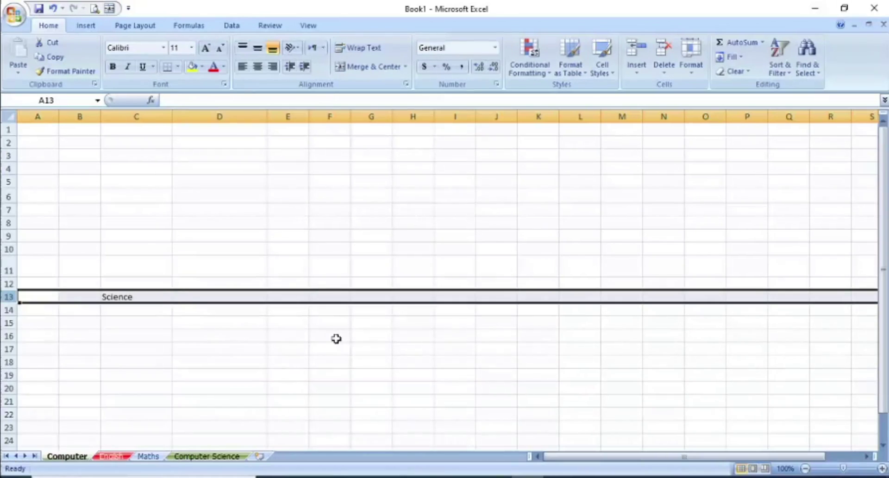